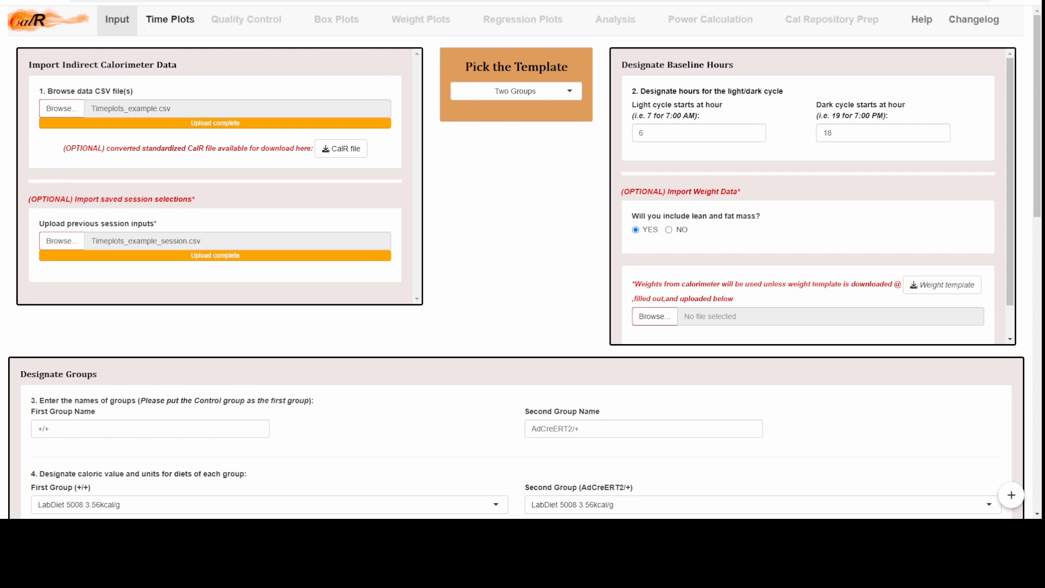
# Step: Generate the Oxygen Consumption time plot for the two groups over the full hour range
pyautogui.click(170, 19)
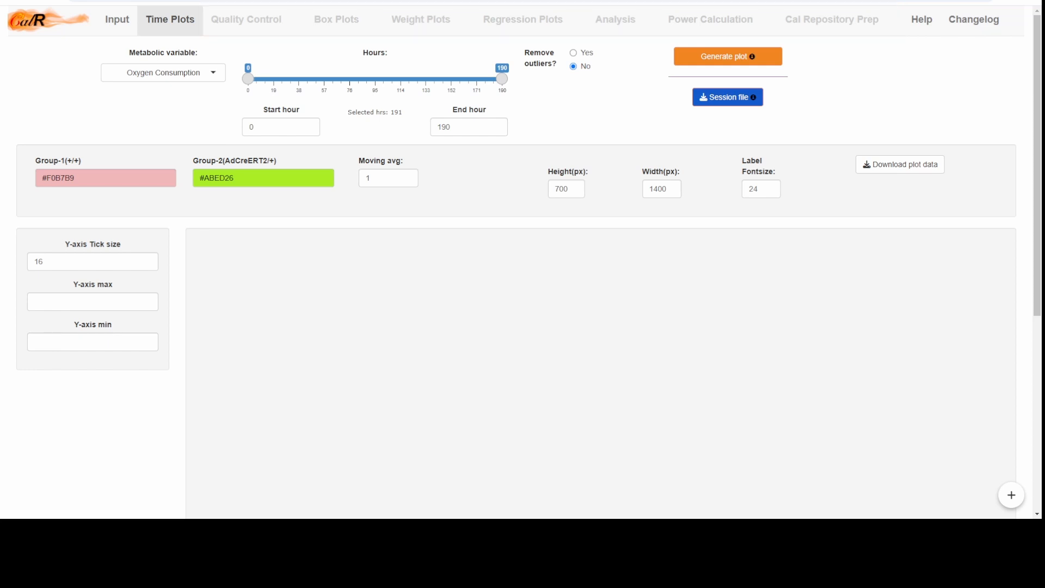
pyautogui.click(727, 56)
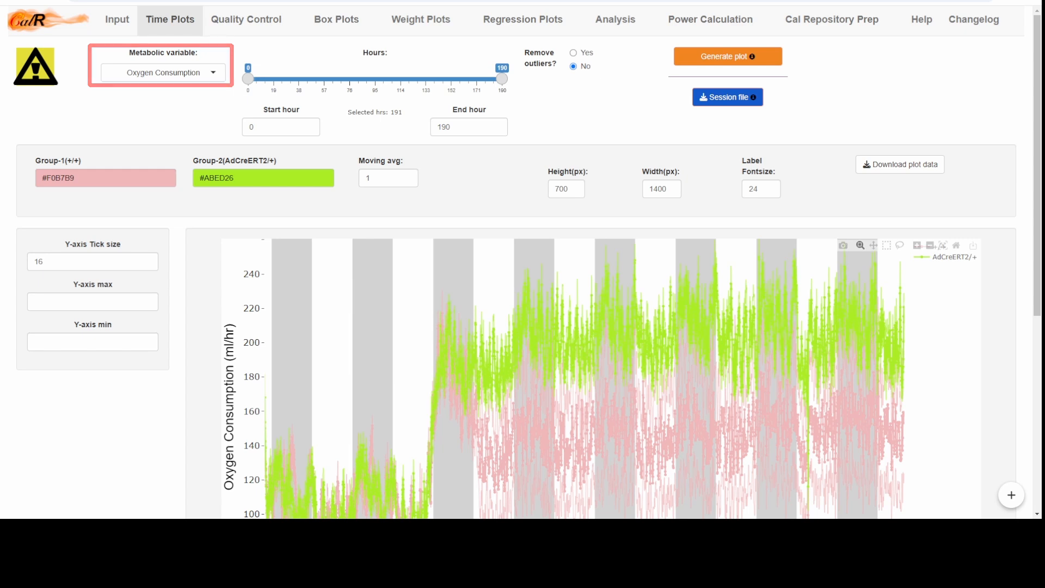
# Step: Change the metabolic variable to Environmental Temperature and examine its time plot across the whole experiment
pyautogui.click(163, 72)
pyautogui.scroll(-1, 159, 110)
pyautogui.scroll(-2, 159, 126)
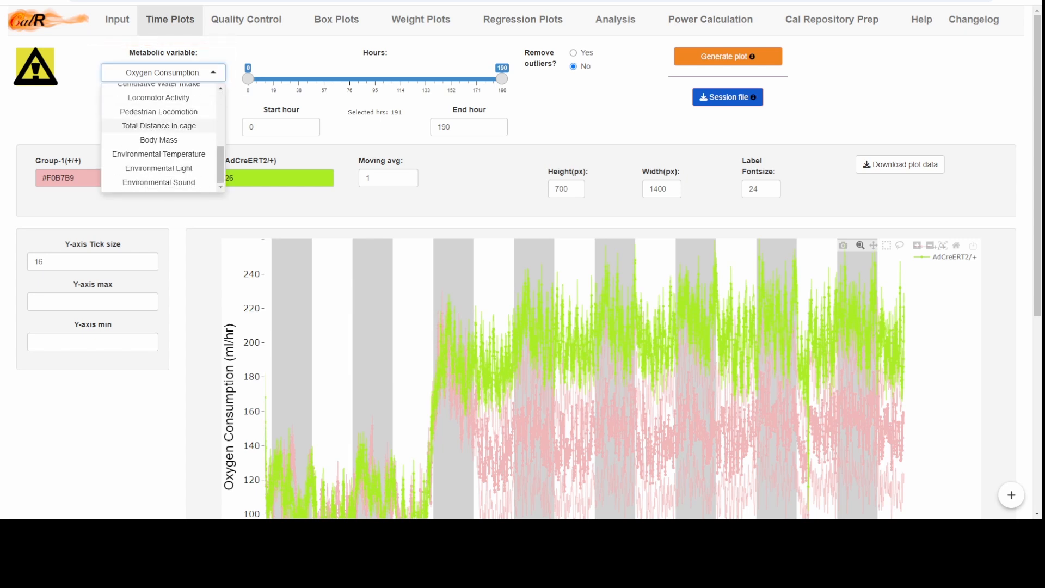
pyautogui.click(159, 154)
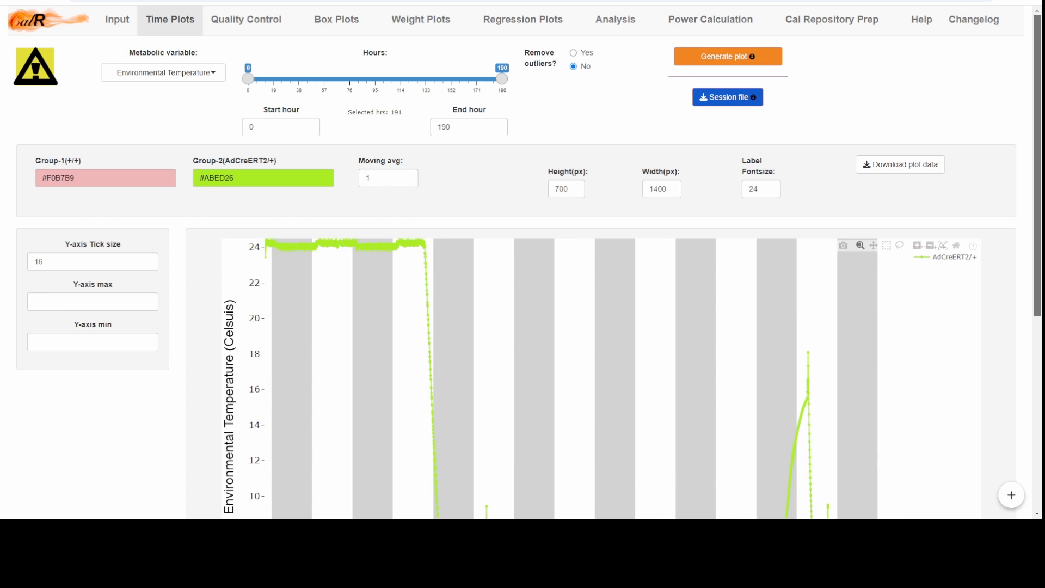
pyautogui.scroll(-2, 524, 263)
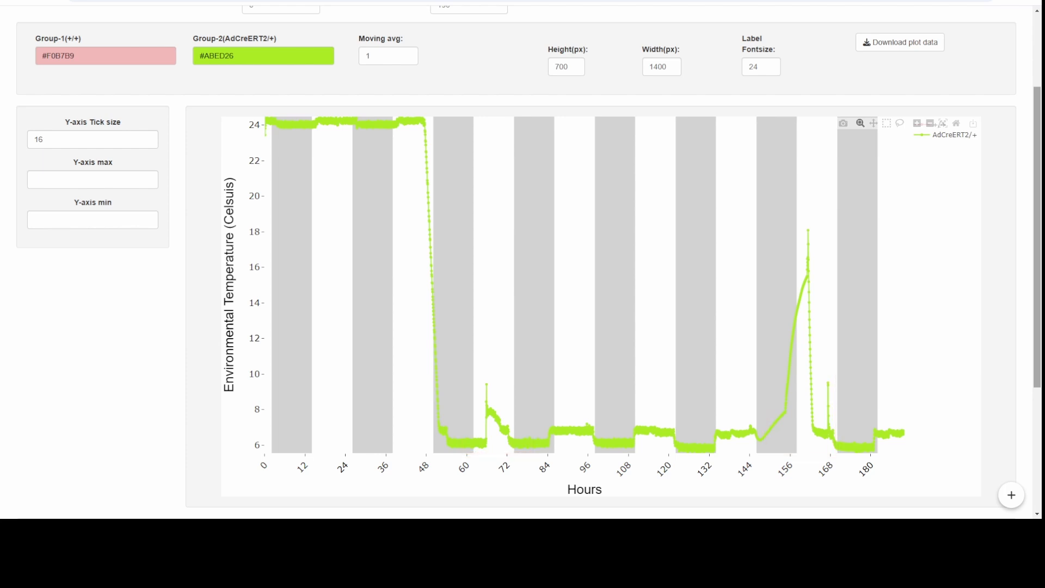
pyautogui.scroll(3, 522, 261)
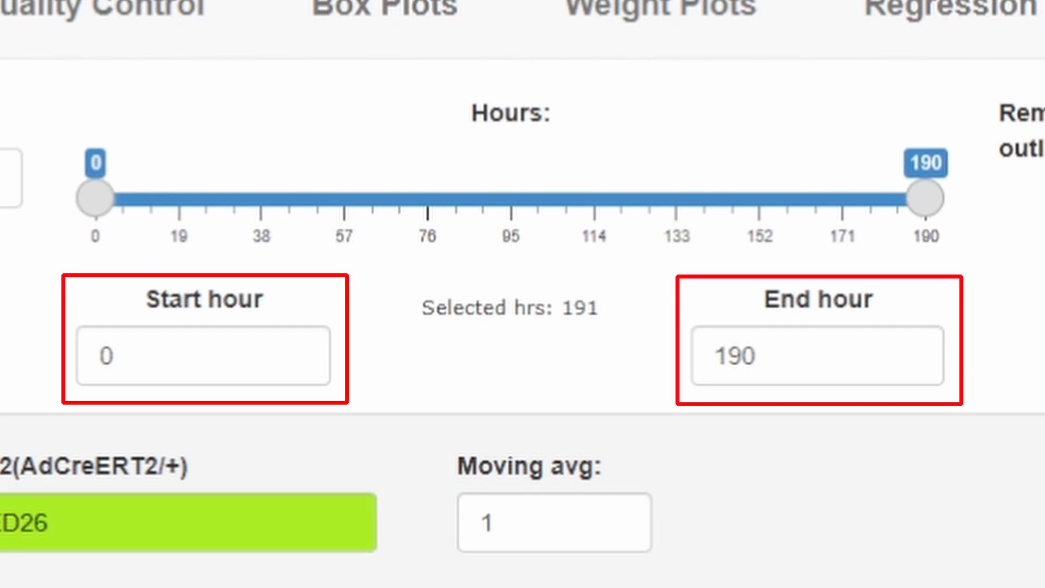
# Step: Limit the time plot to start hour 87 and end hour 134, and regenerate it
pyautogui.click(116, 355)
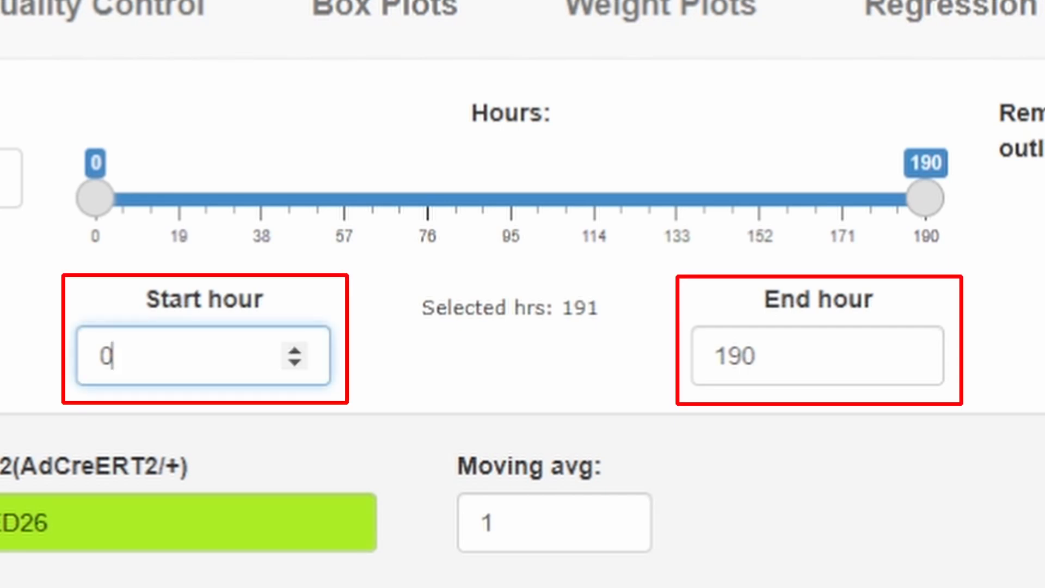
pyautogui.hotkey('ctrl', 'a')
pyautogui.write('87')
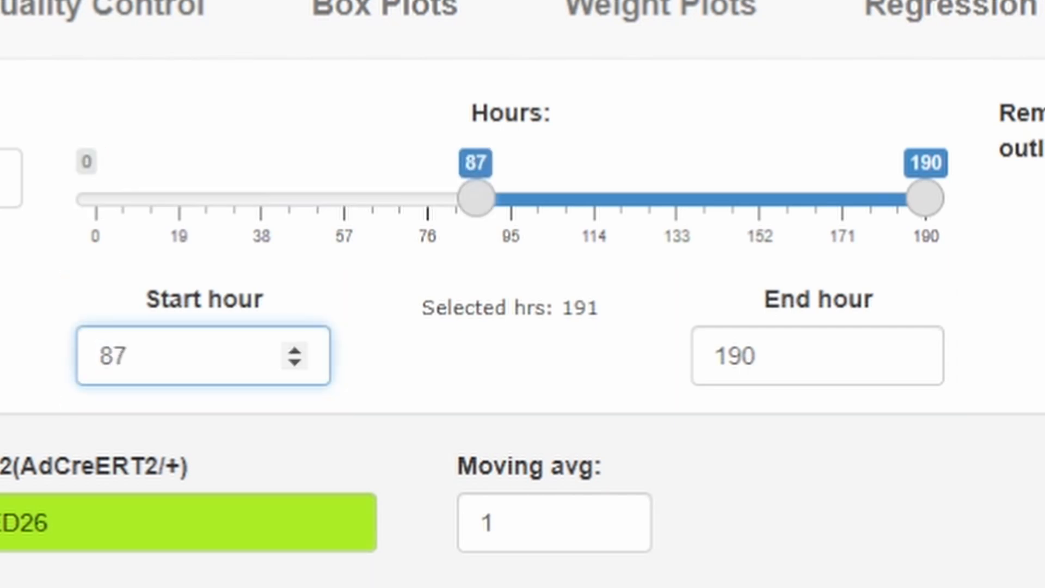
pyautogui.doubleClick(734, 356)
pyautogui.write('134')
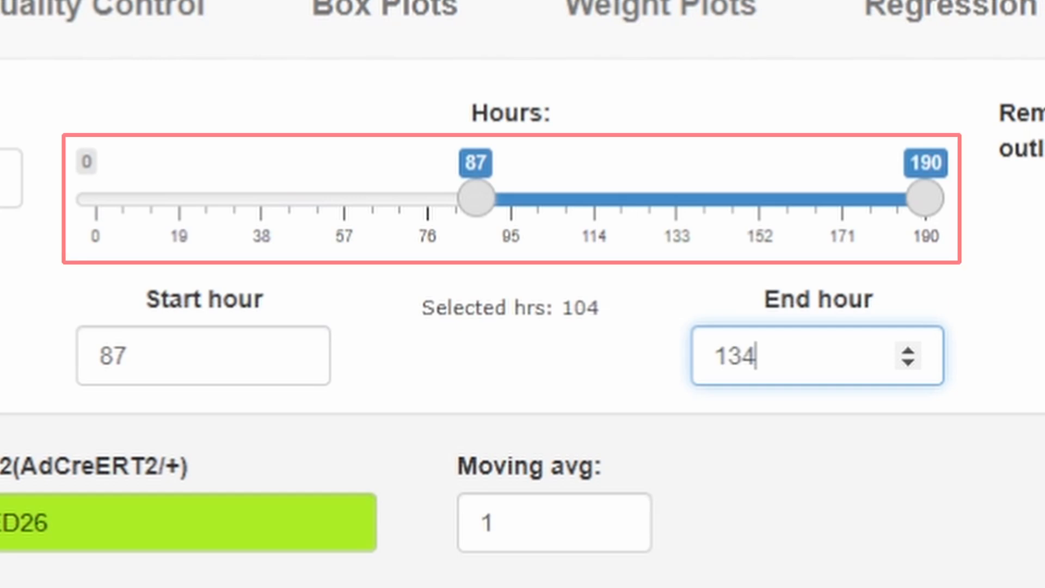
pyautogui.press('Tab')
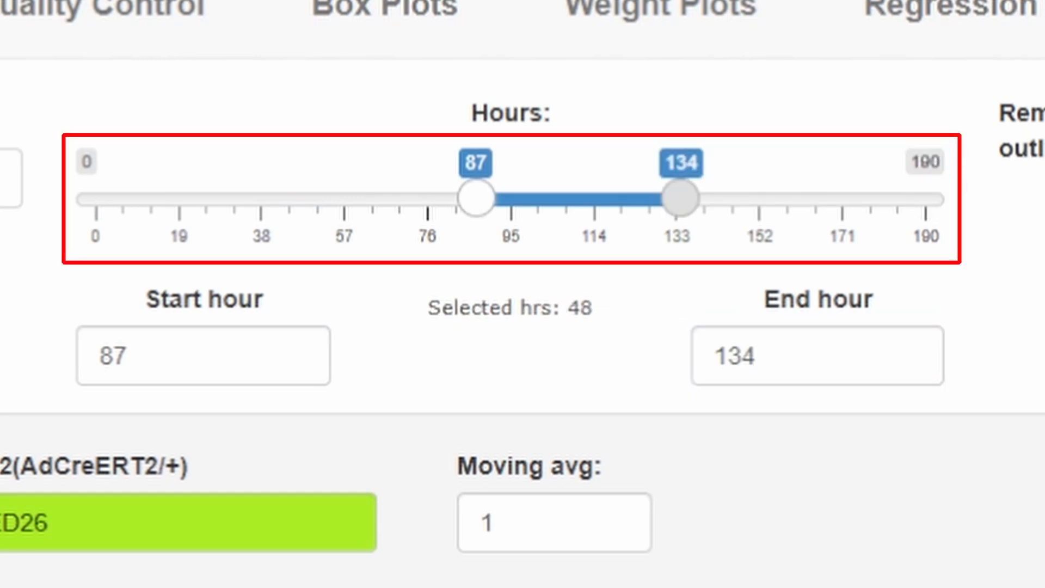
pyautogui.moveTo(476, 198)
pyautogui.mouseDown()
pyautogui.moveTo(436, 198)
pyautogui.moveTo(476, 198)
pyautogui.mouseUp()
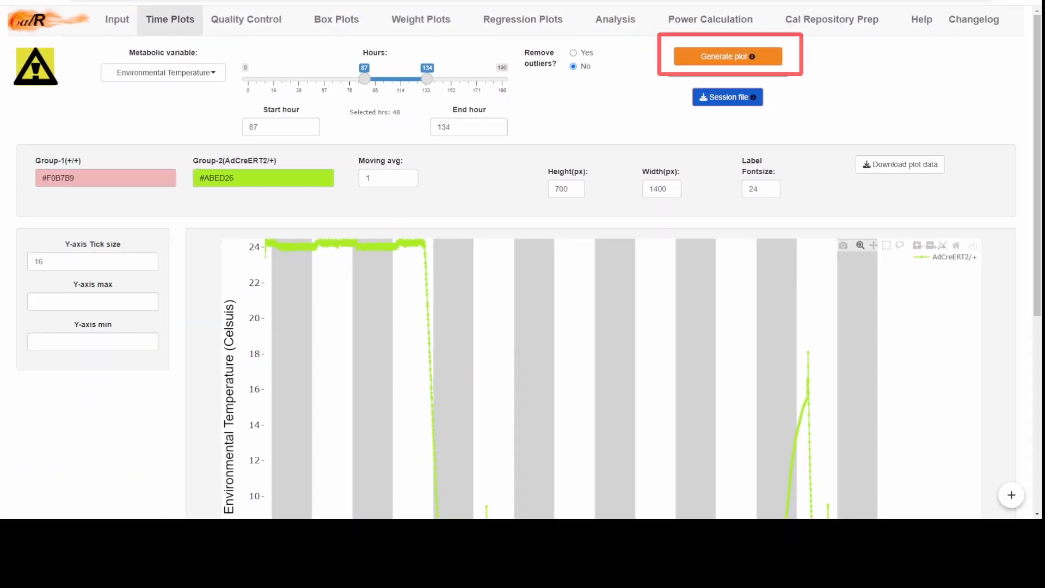
pyautogui.click(728, 56)
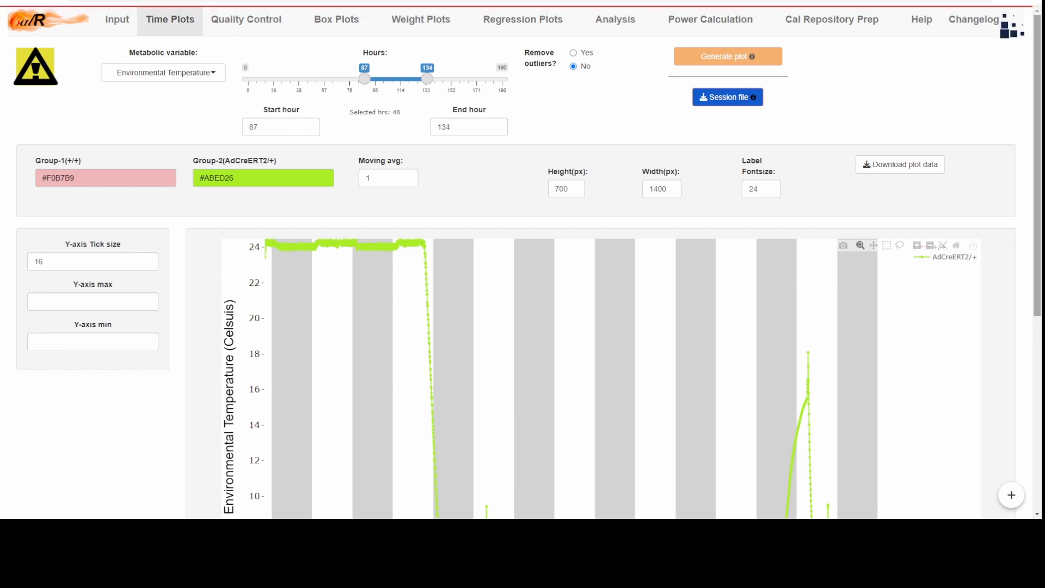
pyautogui.scroll(-2, 524, 258)
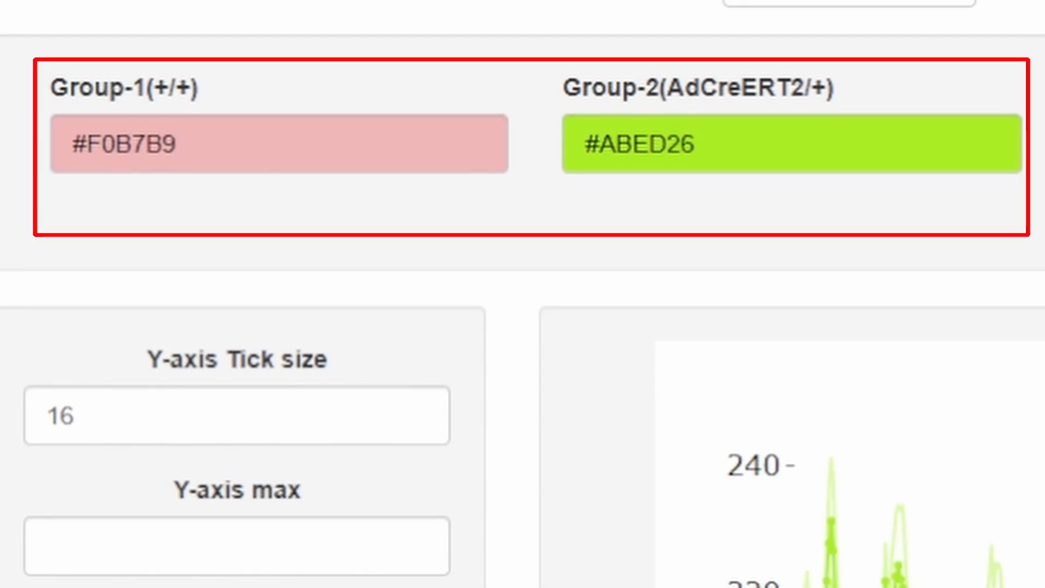
pyautogui.click(178, 144)
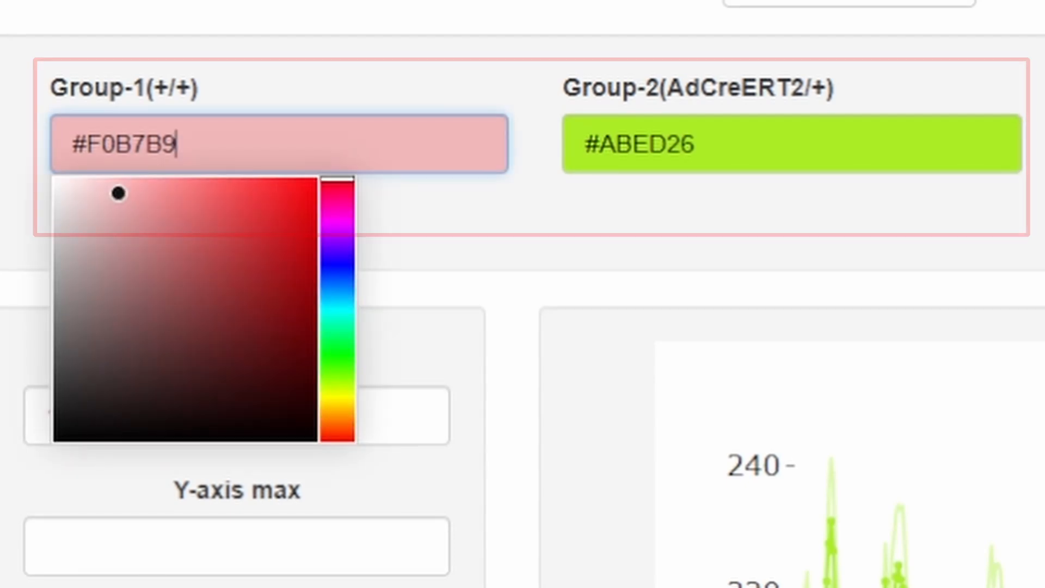
pyautogui.click(694, 144)
pyautogui.press('Escape')
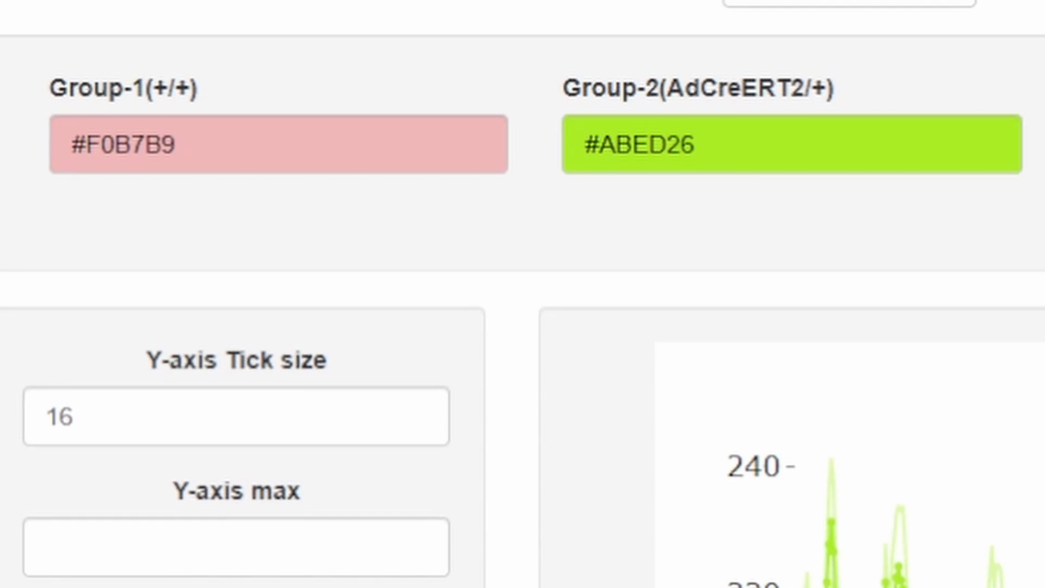
# Step: Set the plot color of Group-1 (+/+) to CornflowerBlue
pyautogui.moveTo(188, 145); pyautogui.dragTo(67, 145)
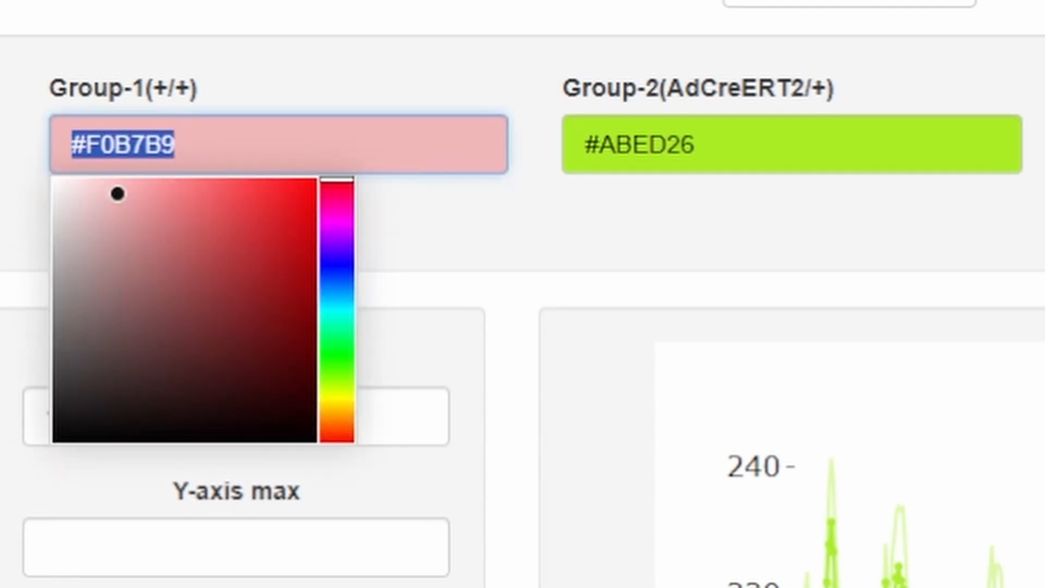
pyautogui.write('Corn')
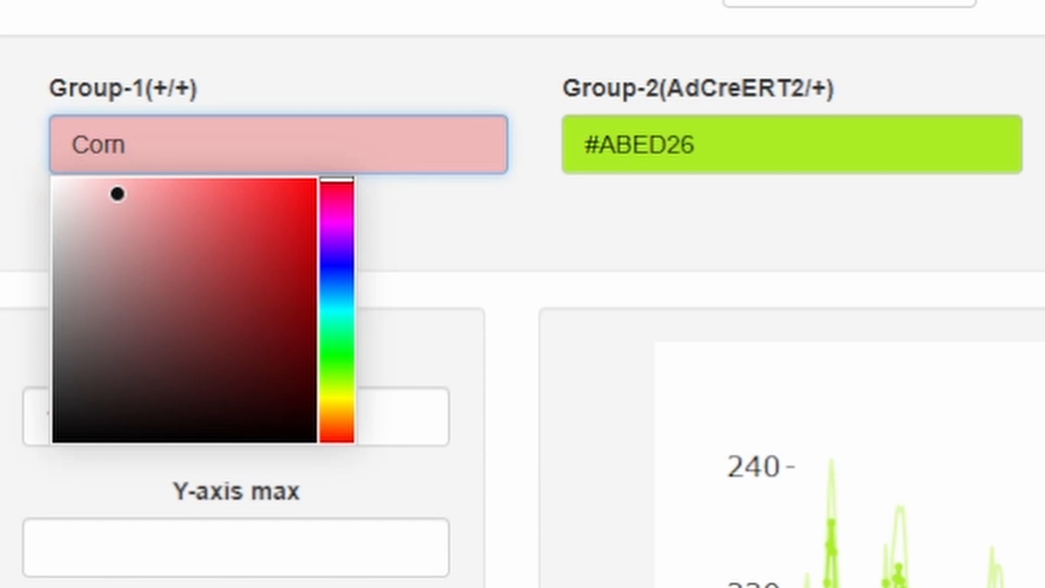
pyautogui.write('flowerBlue')
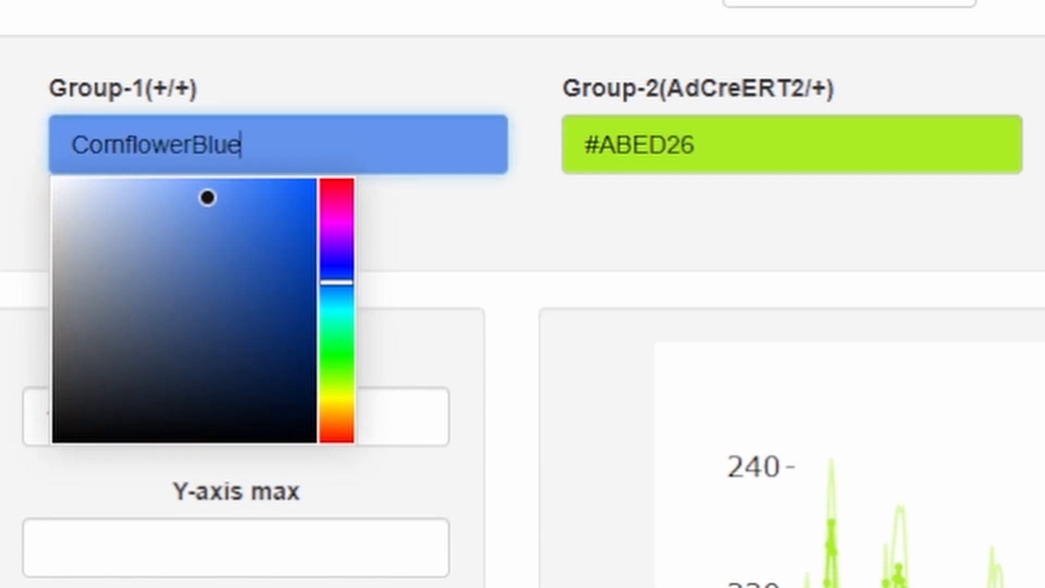
pyautogui.press('Return')
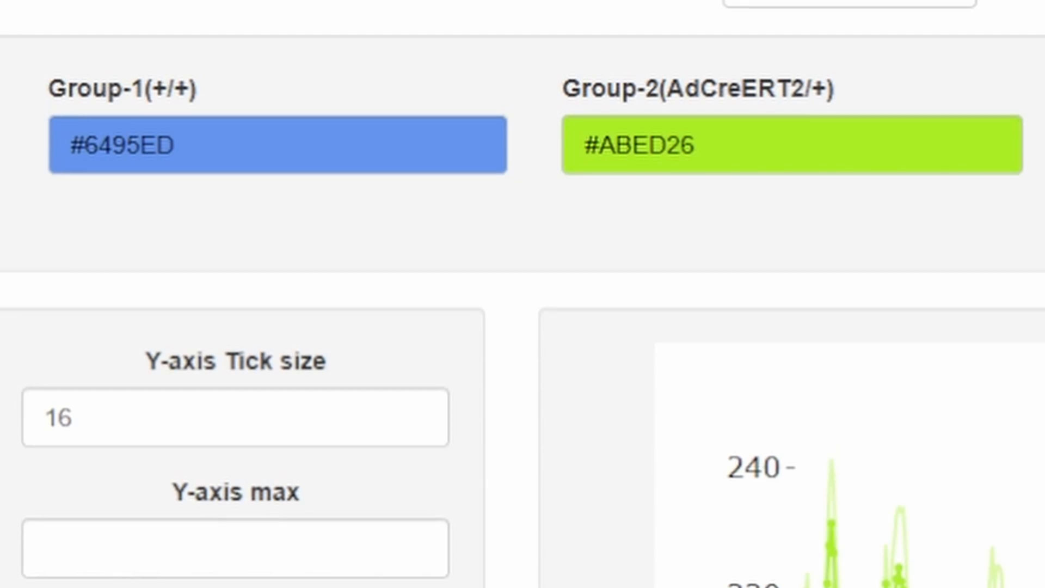
# Step: Change the plot color of Group-2 (AdCreERT2/+) to the orange shade #EDAE26
pyautogui.click(694, 144)
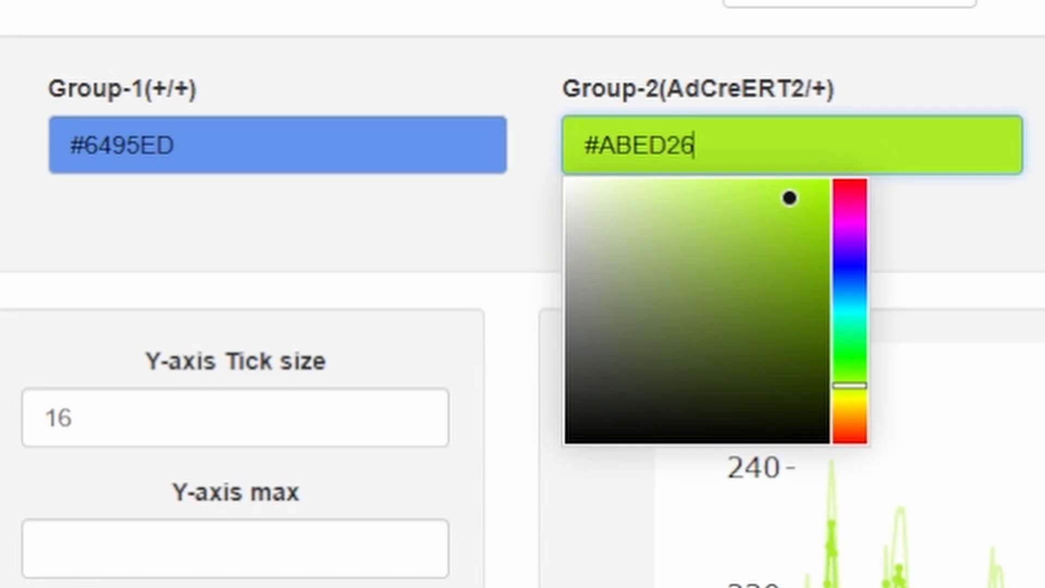
pyautogui.moveTo(850, 386); pyautogui.dragTo(850, 414)
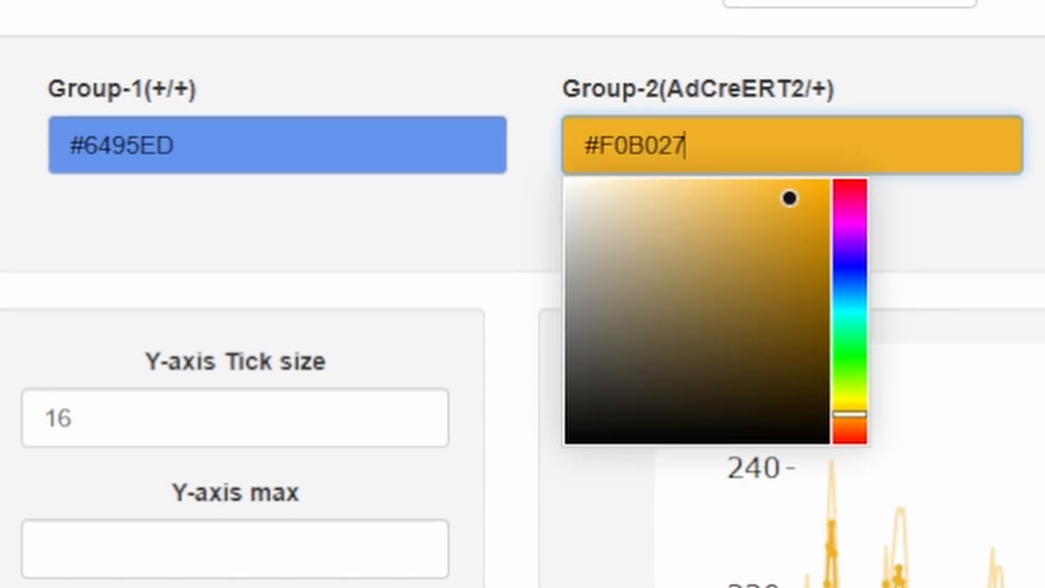
pyautogui.moveTo(789, 198)
pyautogui.mouseDown()
pyautogui.moveTo(786, 213)
pyautogui.moveTo(789, 200)
pyautogui.mouseUp()
pyautogui.press('Escape')
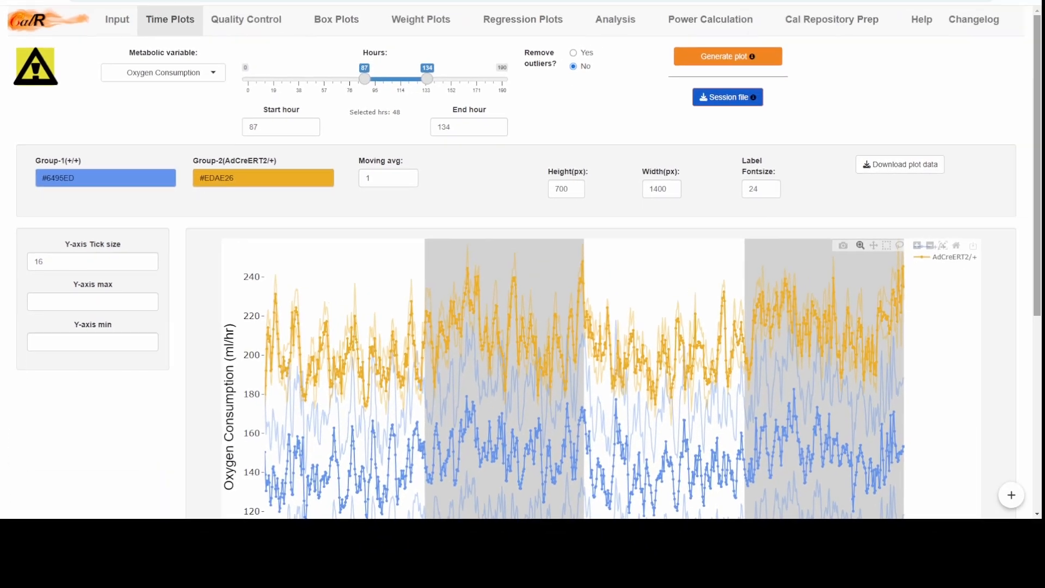
# Step: Smooth the Oxygen Consumption time plot by setting the moving average to 10
pyautogui.scroll(-2, 523, 261)
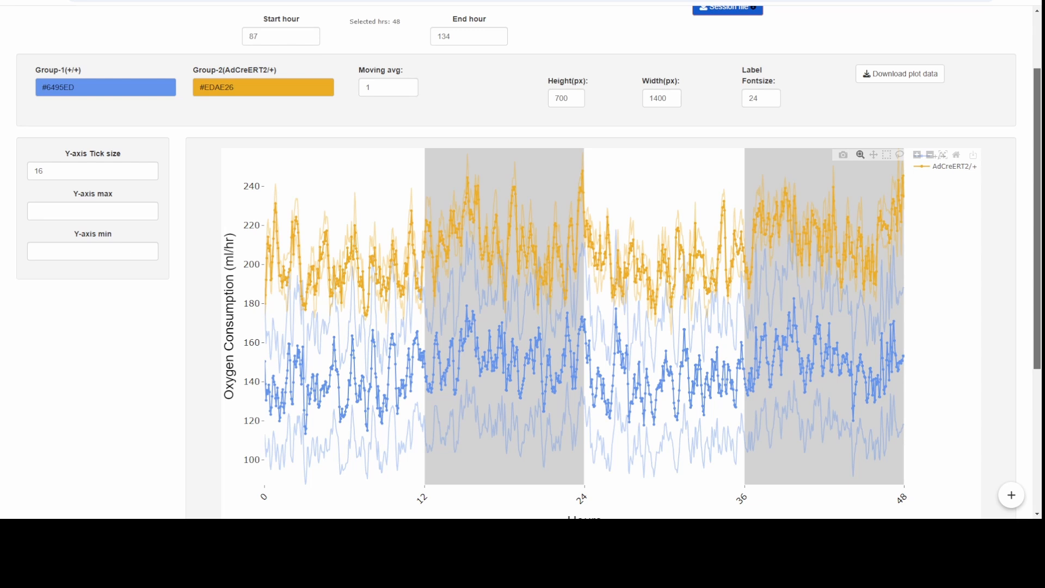
pyautogui.scroll(-1, 523, 261)
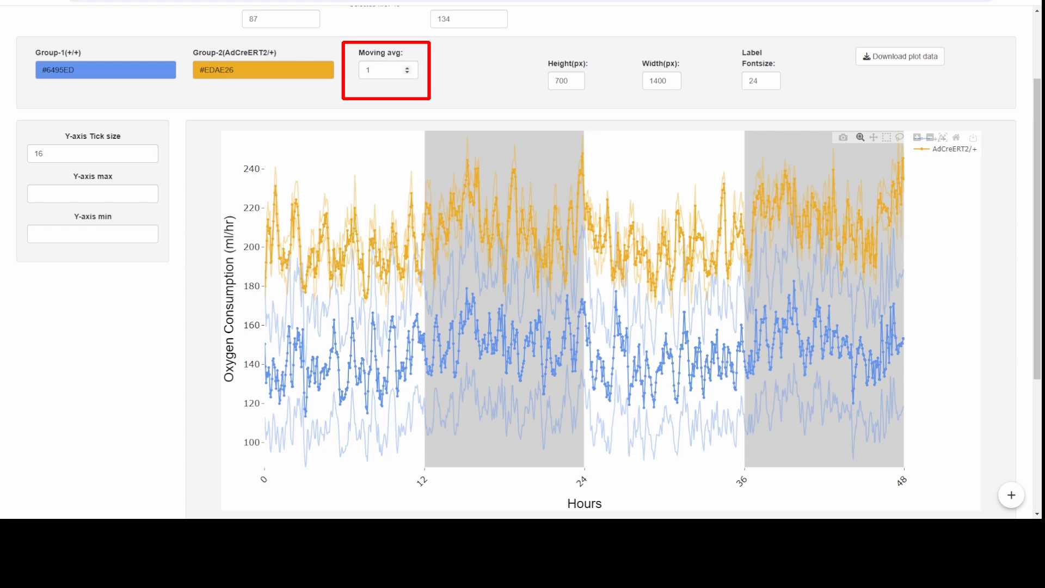
pyautogui.doubleClick(369, 70)
pyautogui.write('10')
pyautogui.click(473, 82)
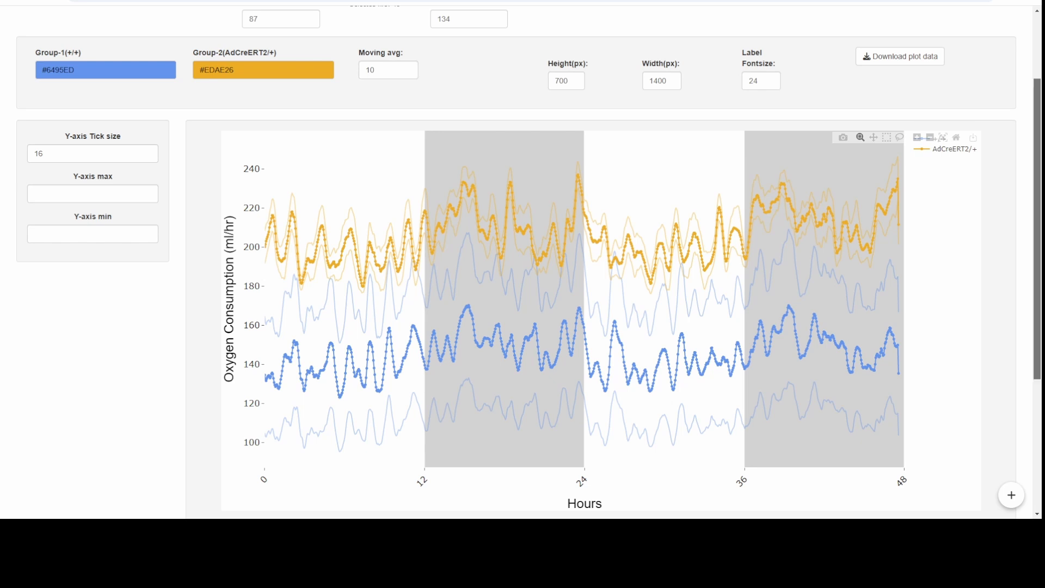
# Step: Enable the individual subjects' hourly plots and generate the plot
pyautogui.scroll(2, 522, 261)
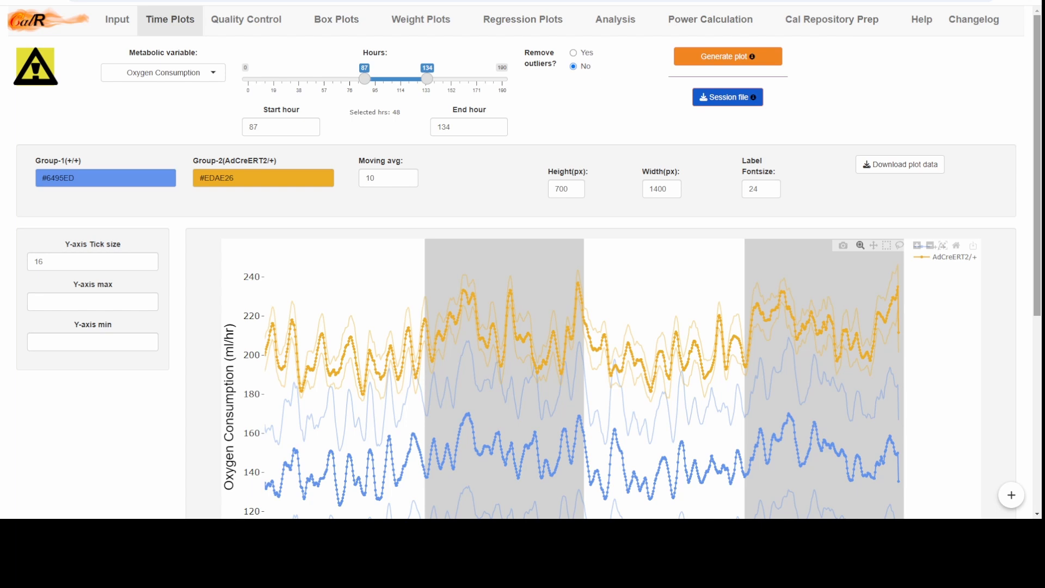
pyautogui.scroll(-4, 522, 261)
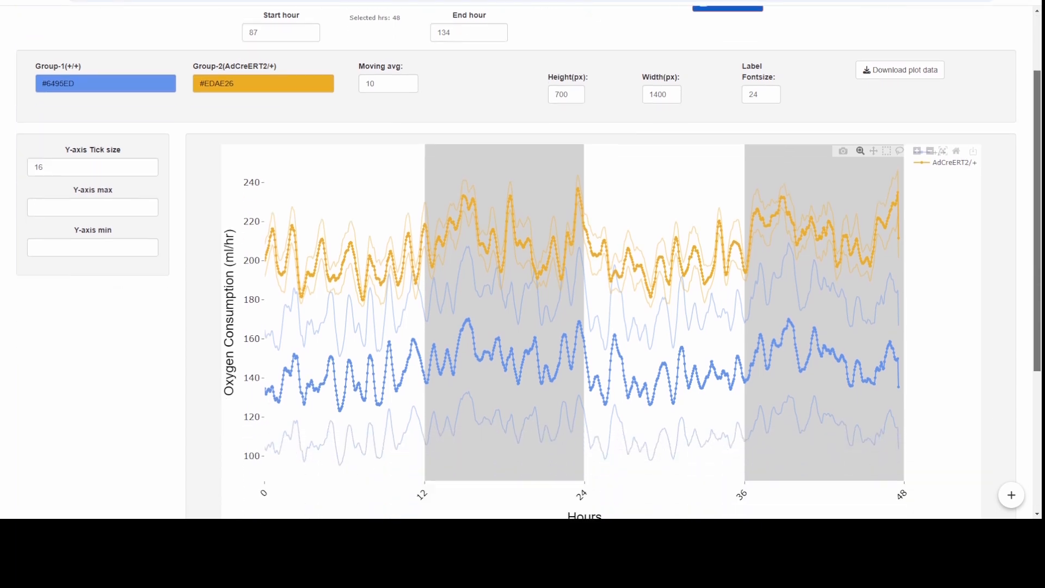
pyautogui.scroll(-2, 523, 262)
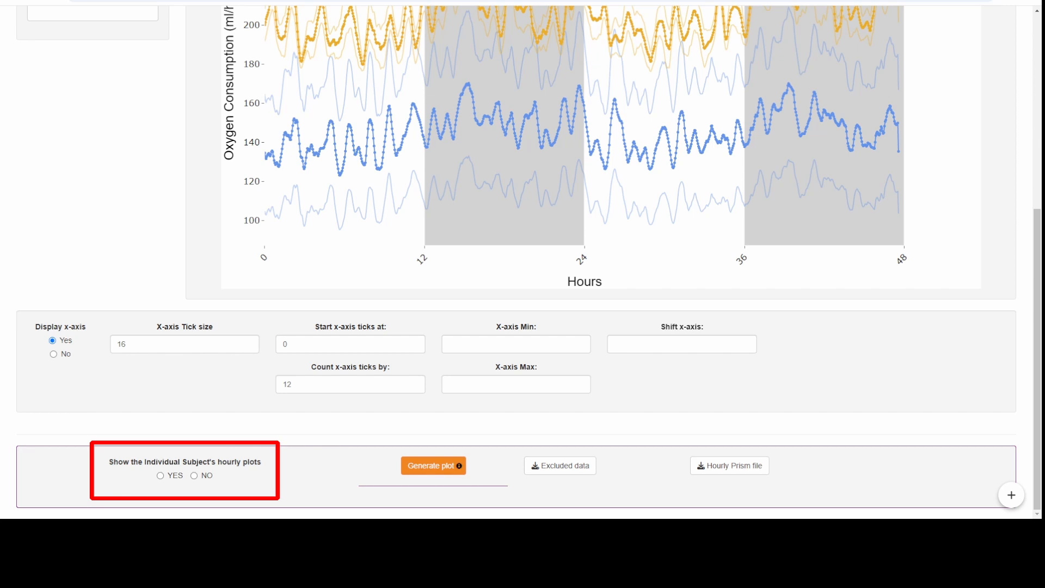
pyautogui.click(161, 476)
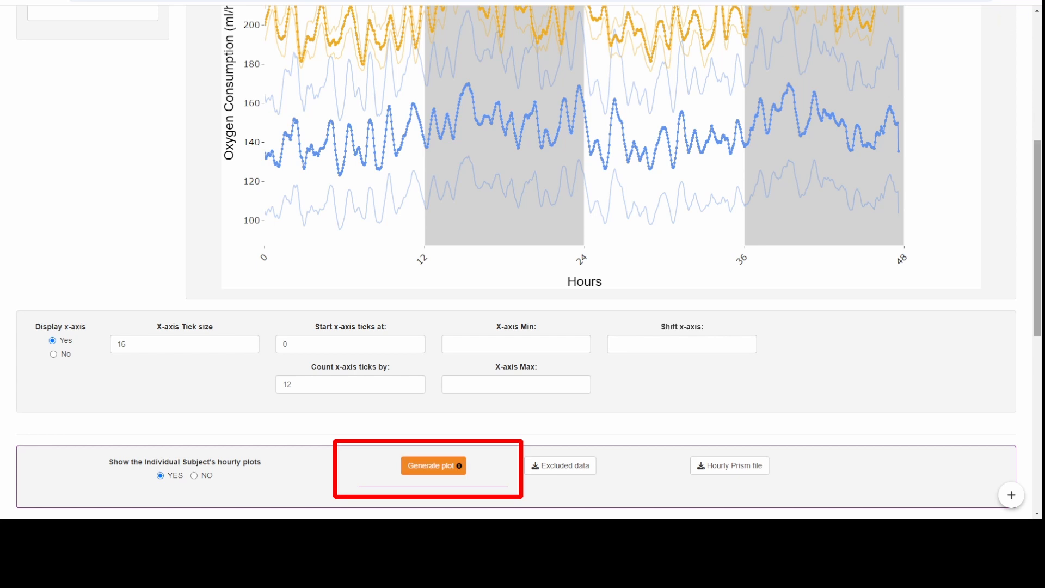
pyautogui.scroll(-8, 522, 261)
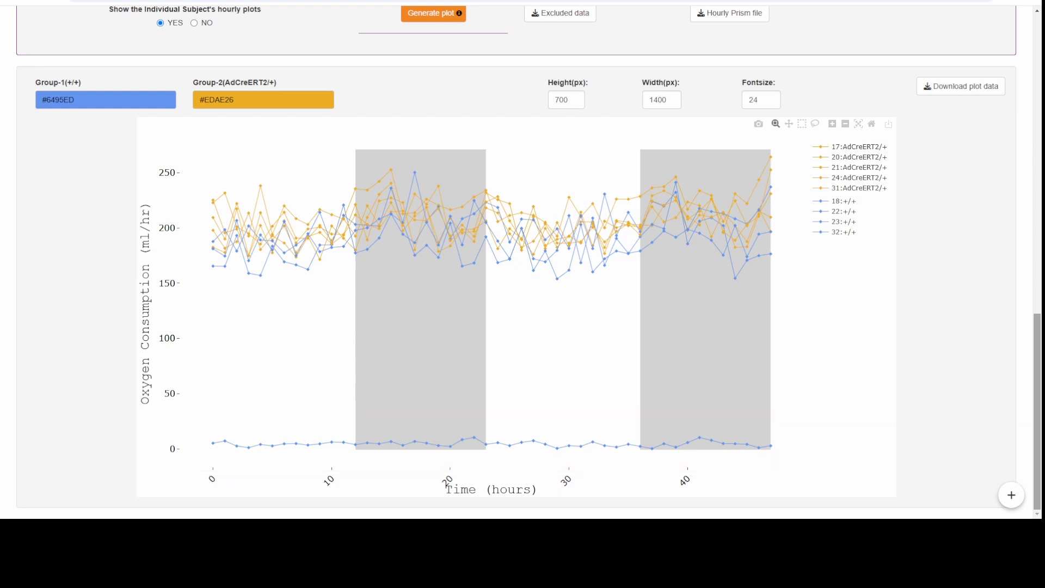
# Step: Hide subject 22 of the +/+ group in the individual subjects' plot
pyautogui.moveTo(604, 446)
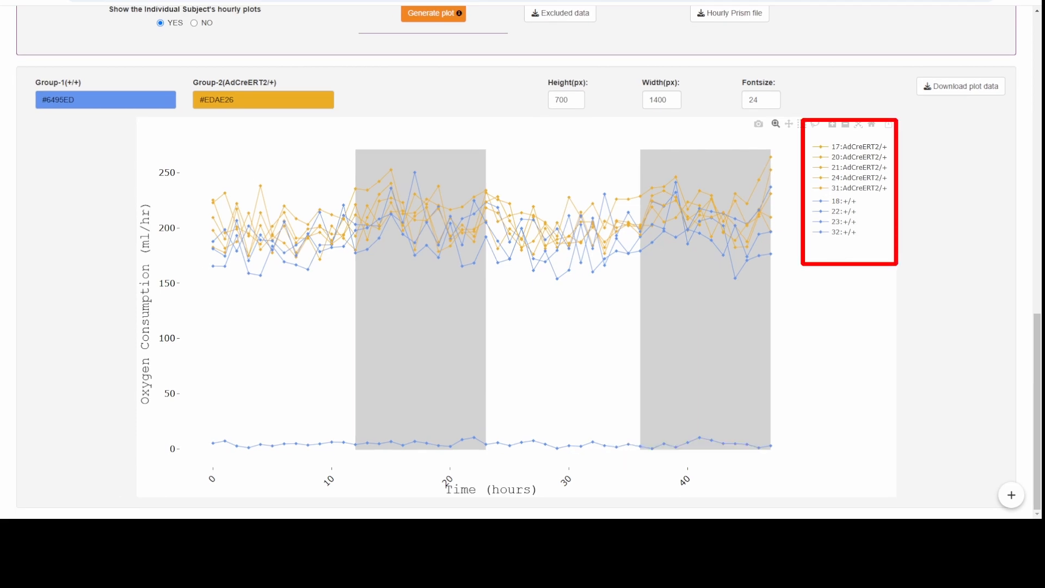
pyautogui.click(843, 211)
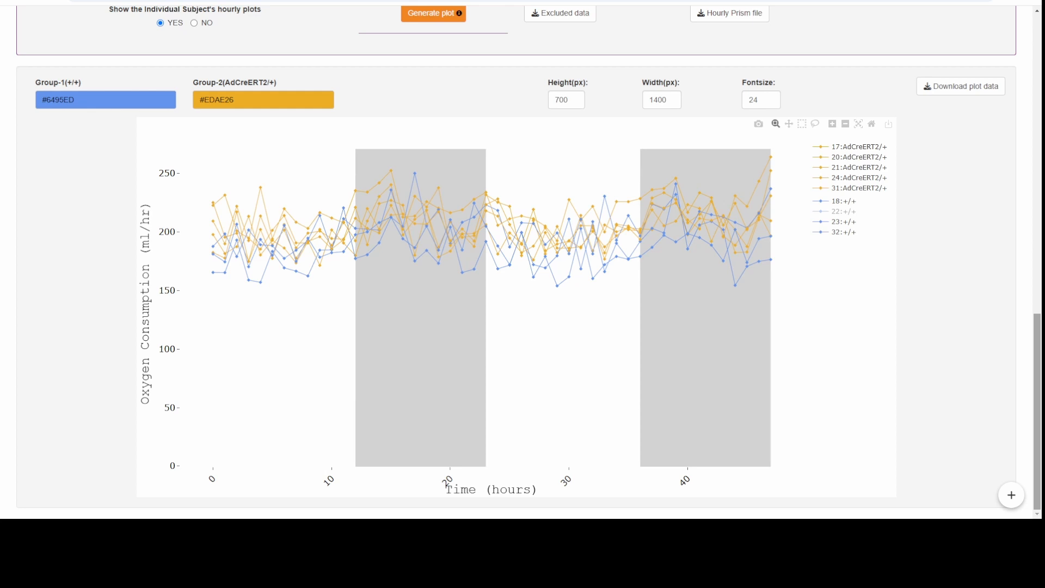
# Step: In the input settings' subject exclusion section, set subject 22's exclusion starting hour to 0
pyautogui.scroll(15, 523, 261)
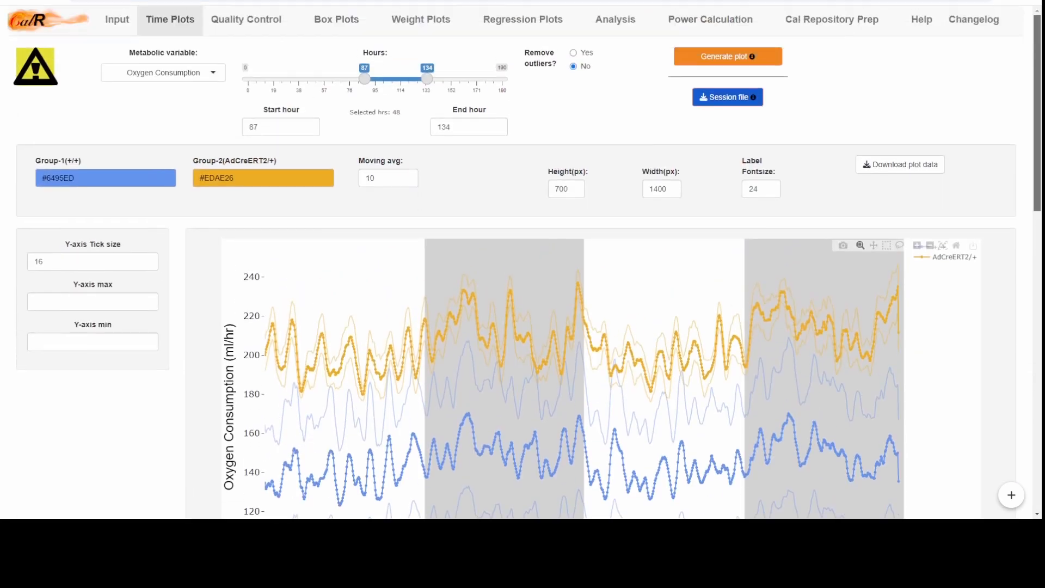
pyautogui.click(117, 19)
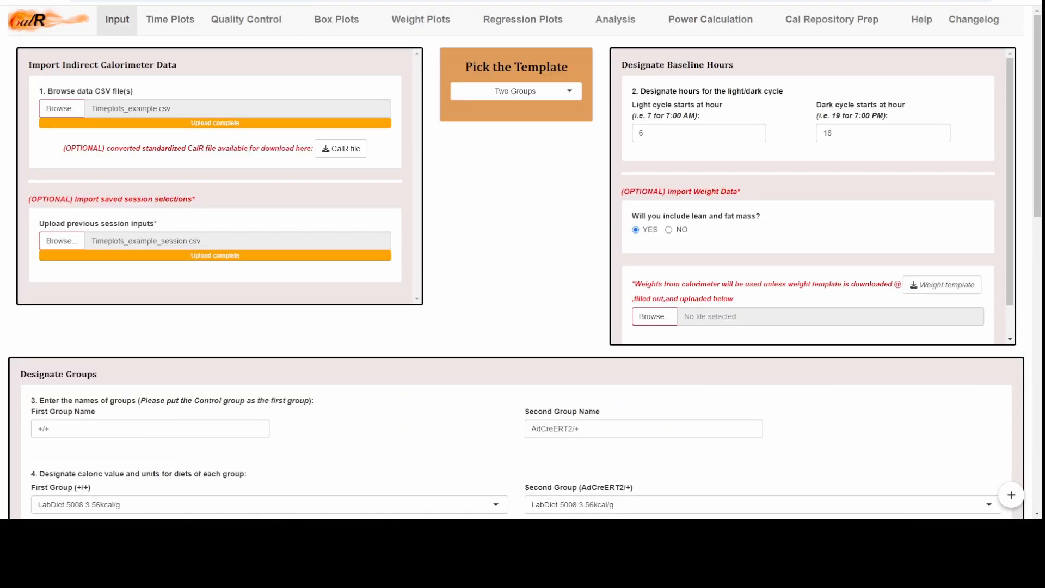
pyautogui.scroll(-9, 522, 261)
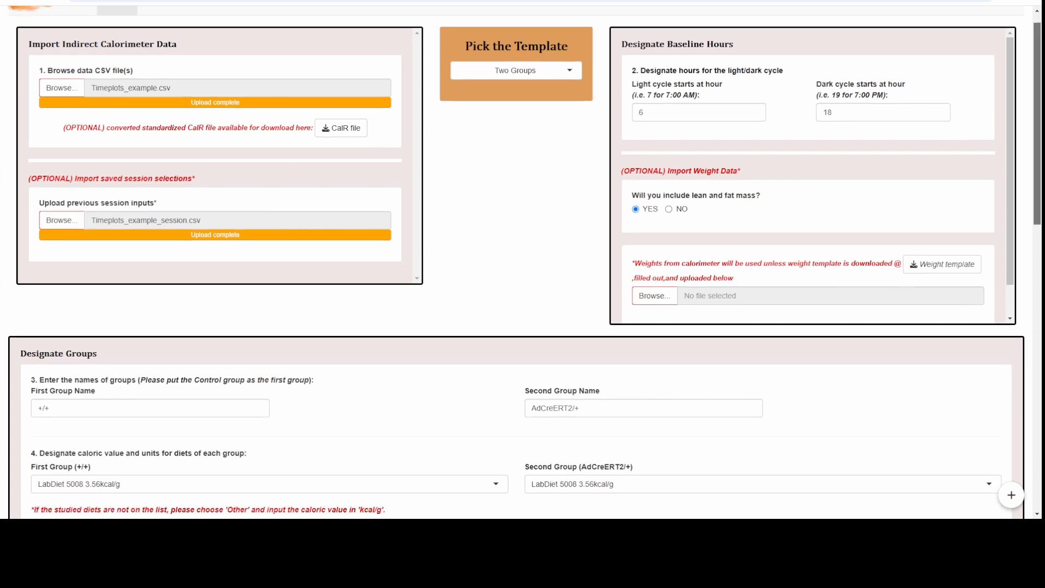
pyautogui.scroll(-5, 522, 261)
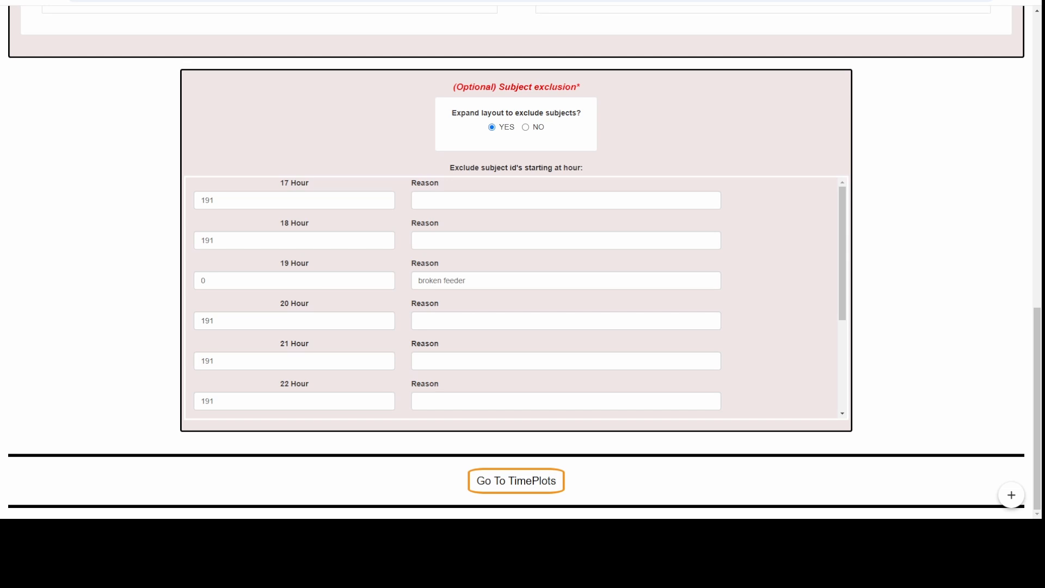
pyautogui.scroll(-3, 516, 297)
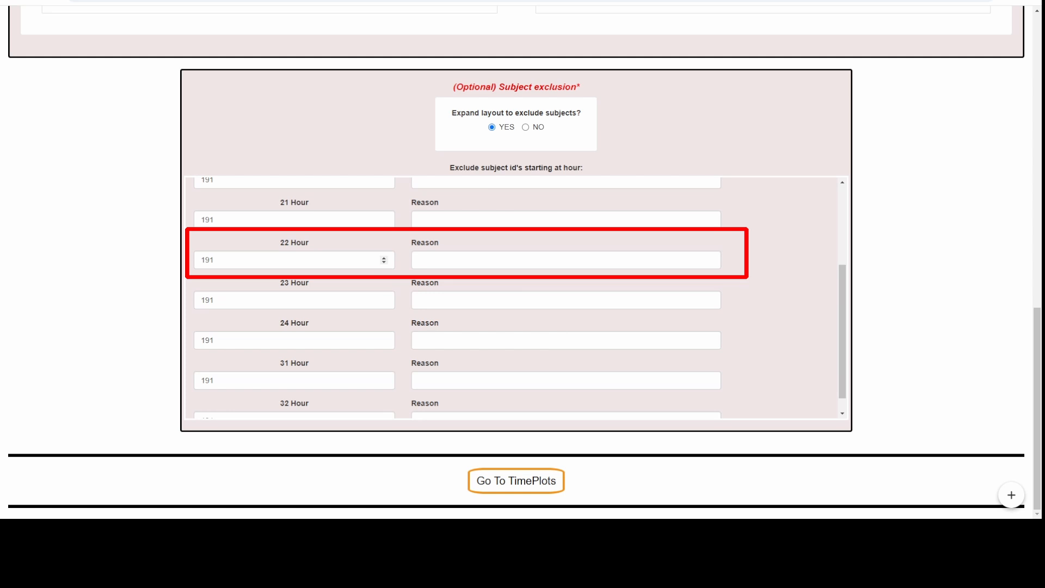
pyautogui.click(214, 260)
pyautogui.hotkey('ctrl', 'a')
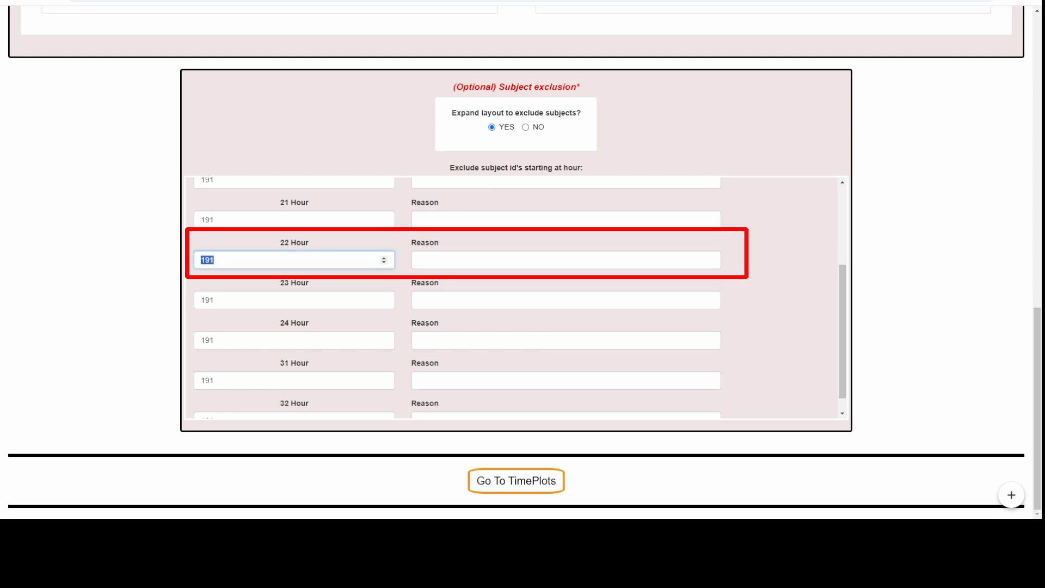
pyautogui.click(430, 260)
pyautogui.click(214, 260)
pyautogui.doubleClick(208, 260)
pyautogui.write('0')
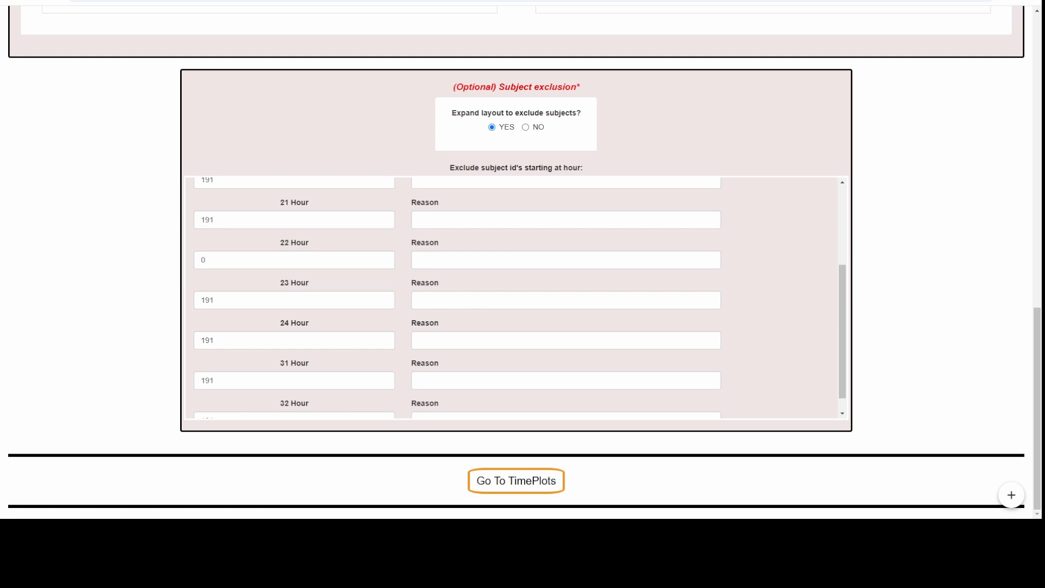
# Step: Enter "Empty Cage" as the reason for excluding subject 22
pyautogui.click(566, 260)
pyautogui.write('Empty')
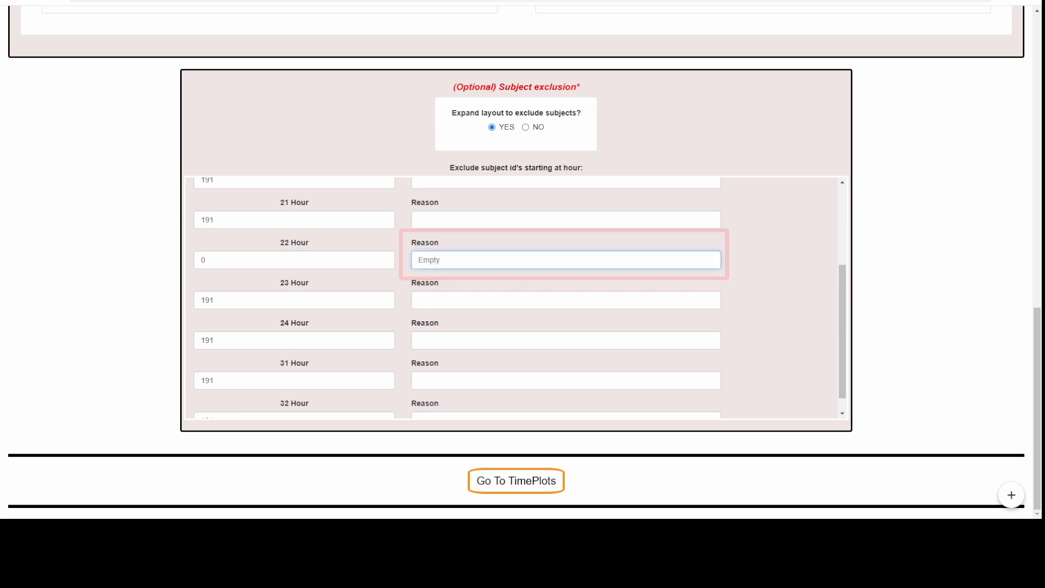
pyautogui.write(' Cage')
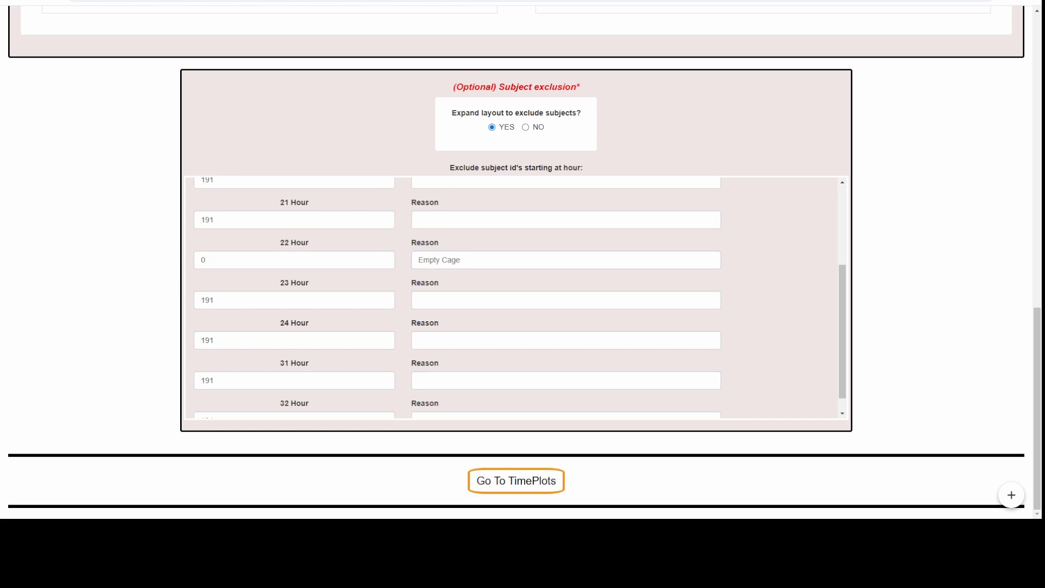
# Step: Return to the time plots and regenerate the Oxygen Consumption plot with the updated subject exclusions
pyautogui.moveTo(1037, 408); pyautogui.dragTo(1037, 116)
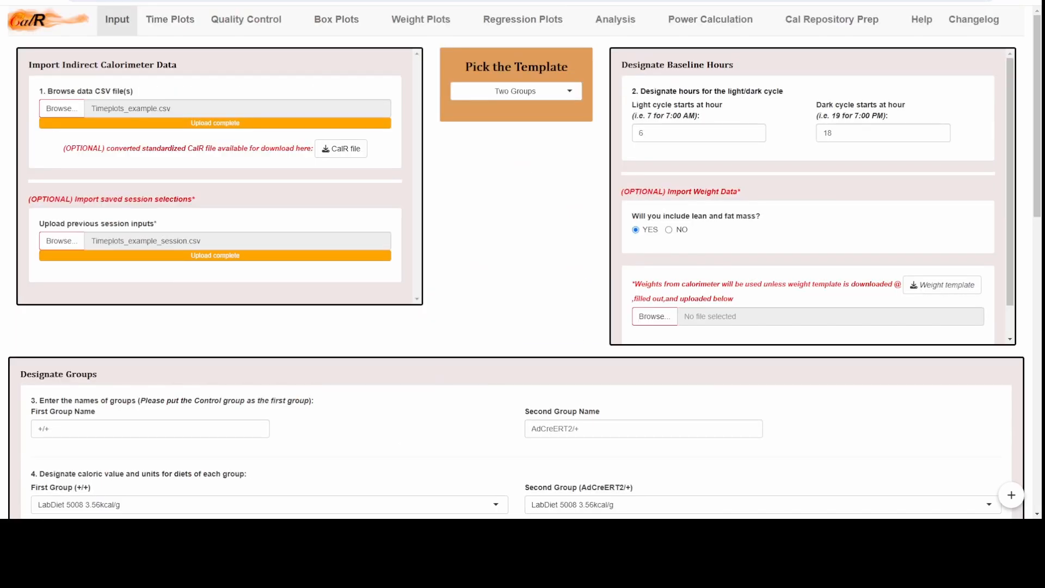
pyautogui.click(170, 19)
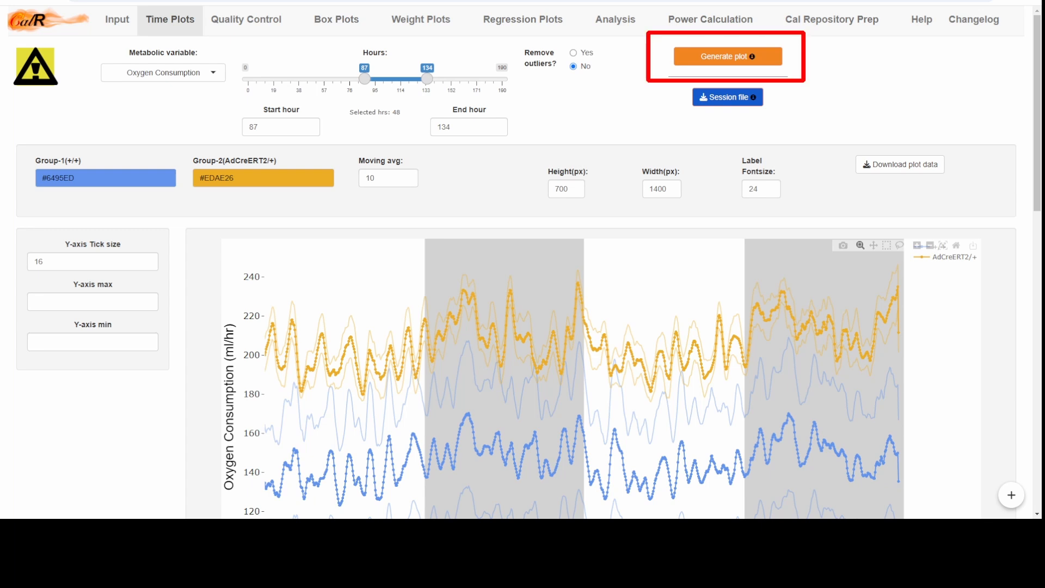
pyautogui.click(727, 56)
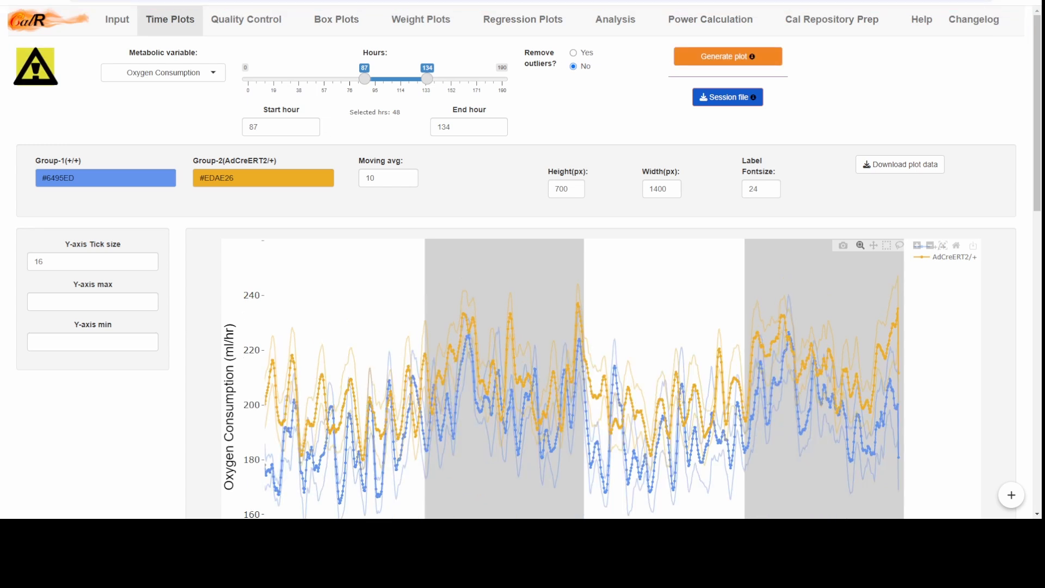
# Step: Set the time plot's height to 500 px, its width to 1200 px and its label font size to 24
pyautogui.click(92, 302)
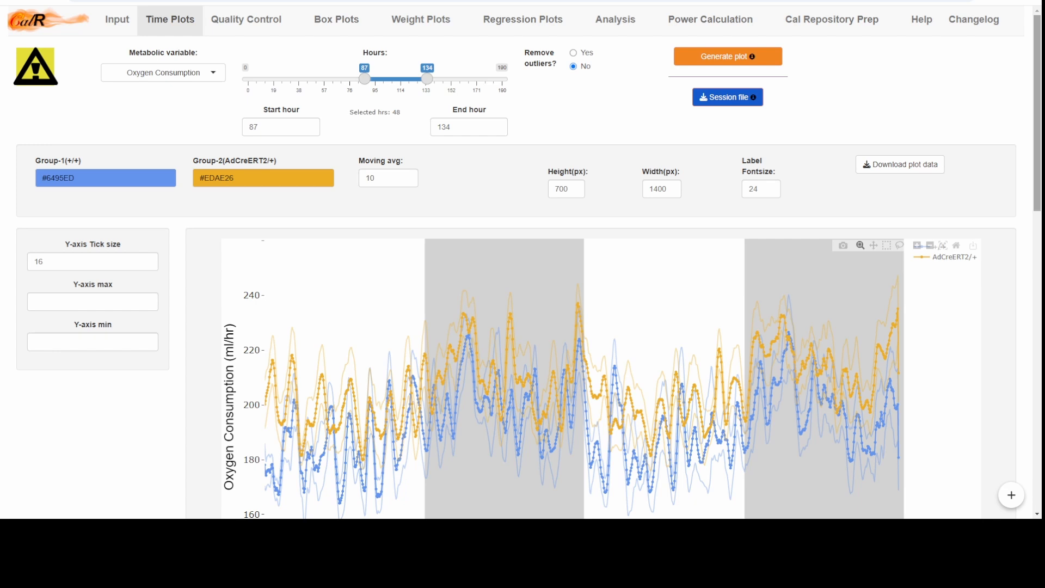
pyautogui.scroll(-2, 524, 262)
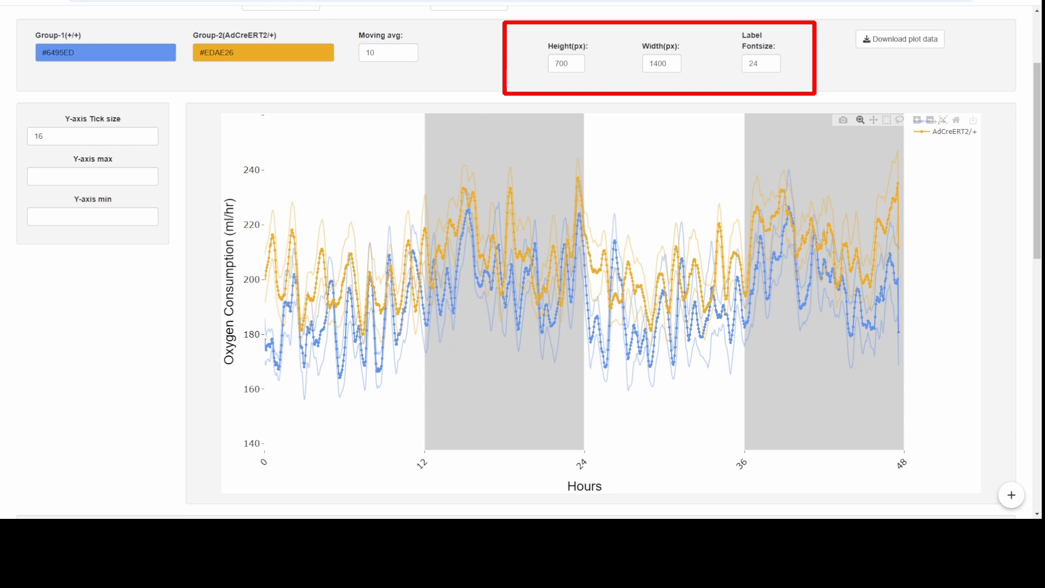
pyautogui.doubleClick(561, 64)
pyautogui.doubleClick(658, 63)
pyautogui.click(750, 64)
pyautogui.doubleClick(752, 63)
pyautogui.doubleClick(561, 63)
pyautogui.write('500')
pyautogui.doubleClick(657, 63)
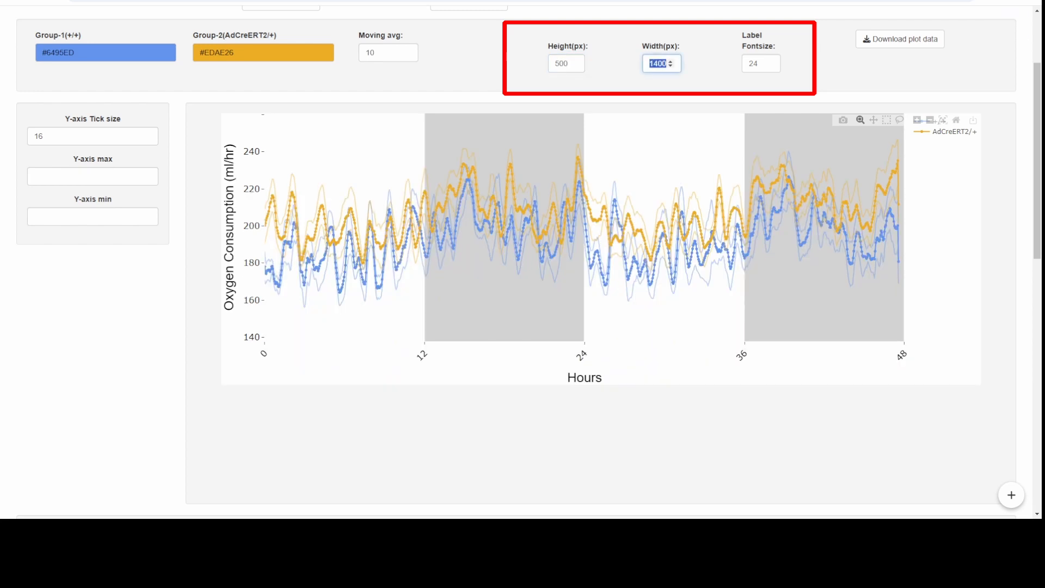
pyautogui.write('1200')
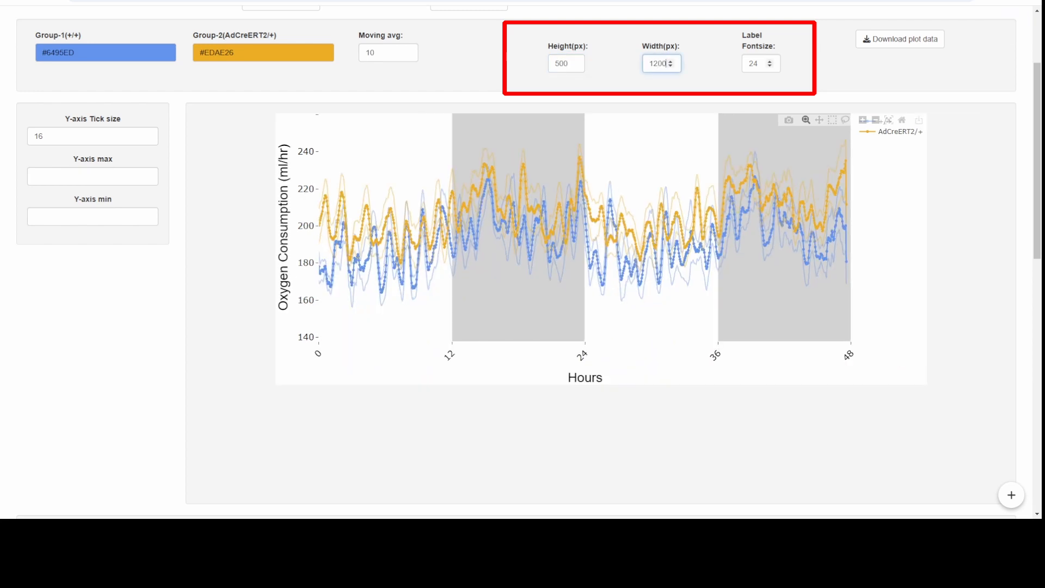
pyautogui.doubleClick(753, 64)
pyautogui.write('24')
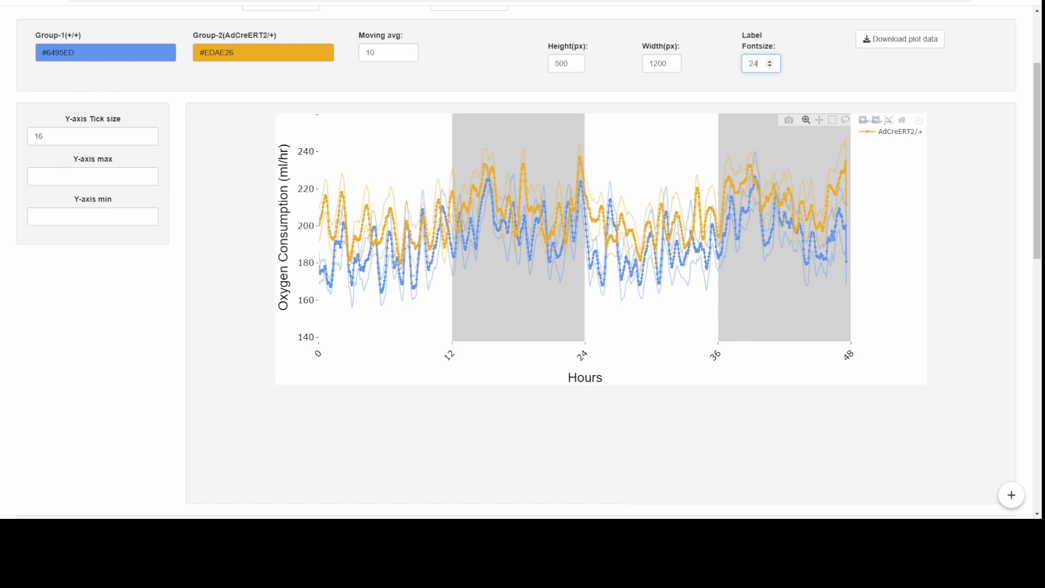
pyautogui.press('Tab')
# Step: Set both the Y-axis and the X-axis tick size of the time plot to 20
pyautogui.scroll(-1, 601, 261)
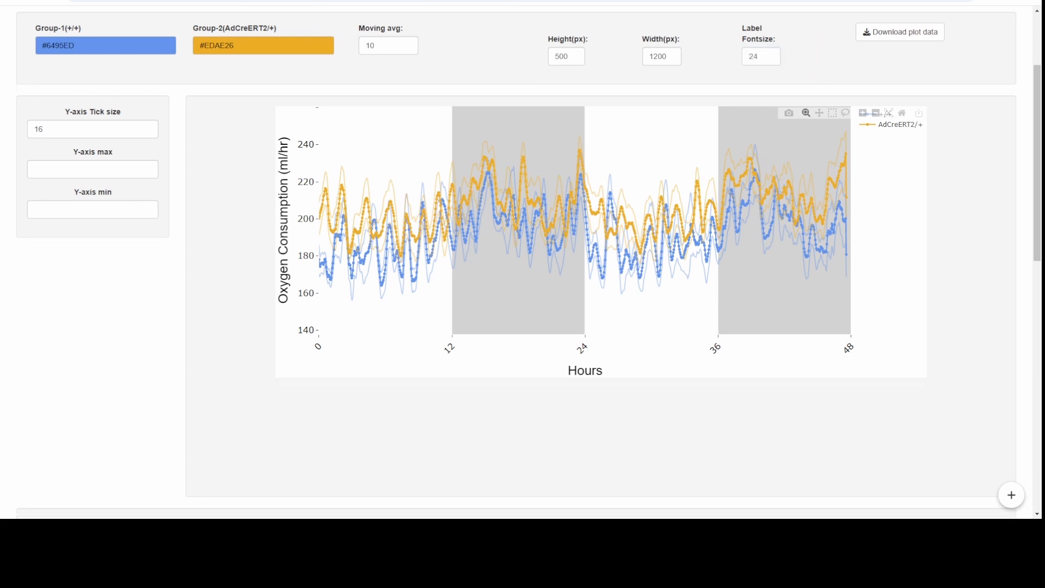
pyautogui.press('Tab')
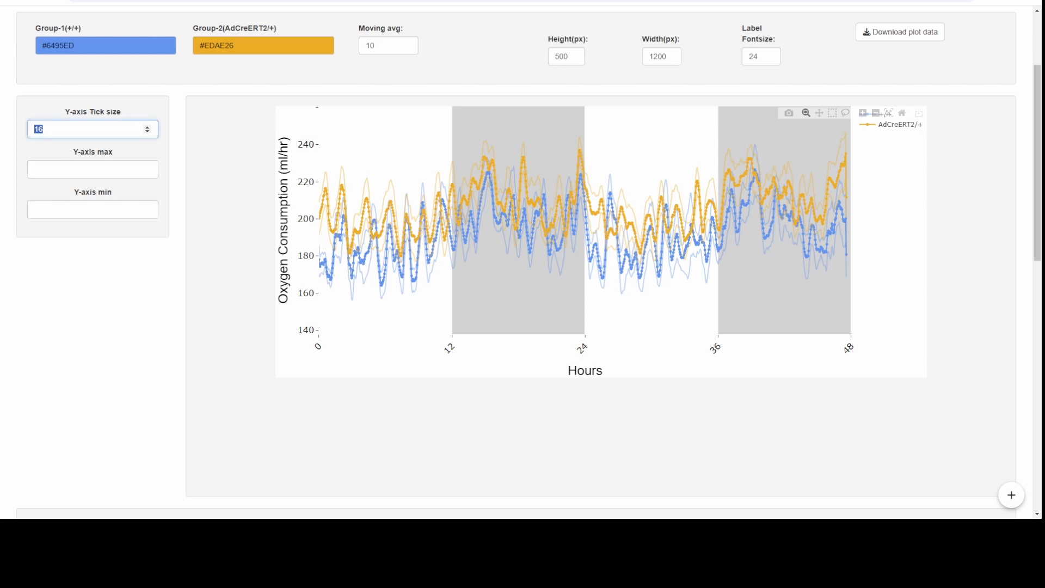
pyautogui.write('20')
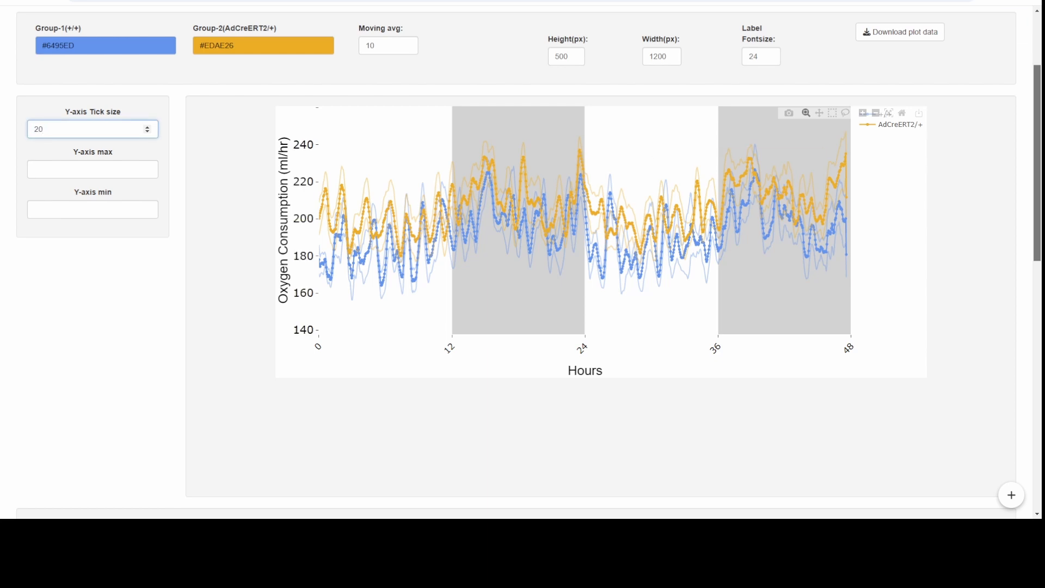
pyautogui.scroll(-1, 523, 261)
pyautogui.scroll(-1, 522, 261)
pyautogui.moveTo(128, 462); pyautogui.dragTo(114, 462)
pyautogui.write('2020')
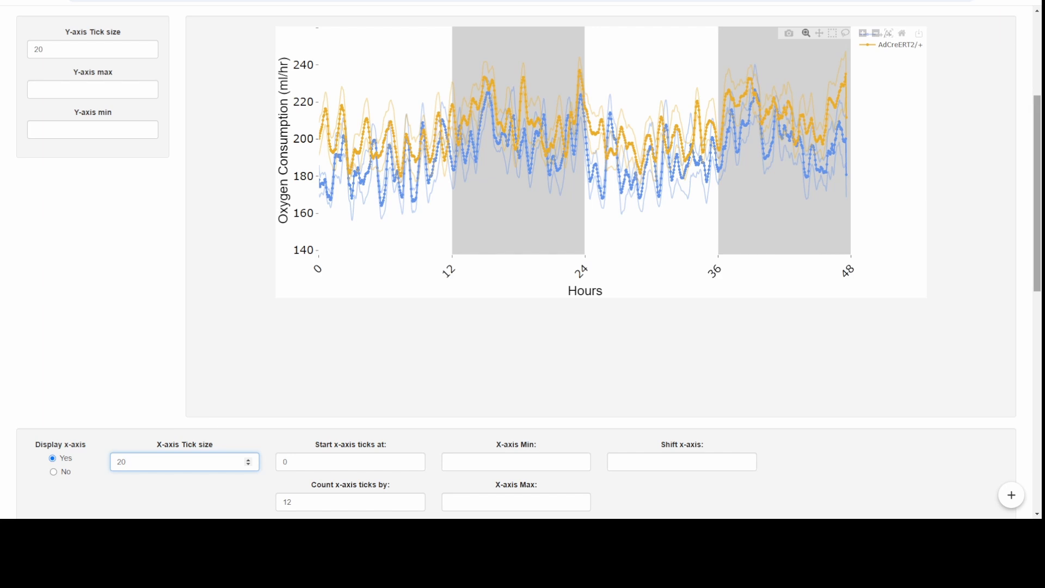
# Step: Limit the time plot's Y-axis to a minimum of 80 and a maximum of 250
pyautogui.scroll(2, 523, 262)
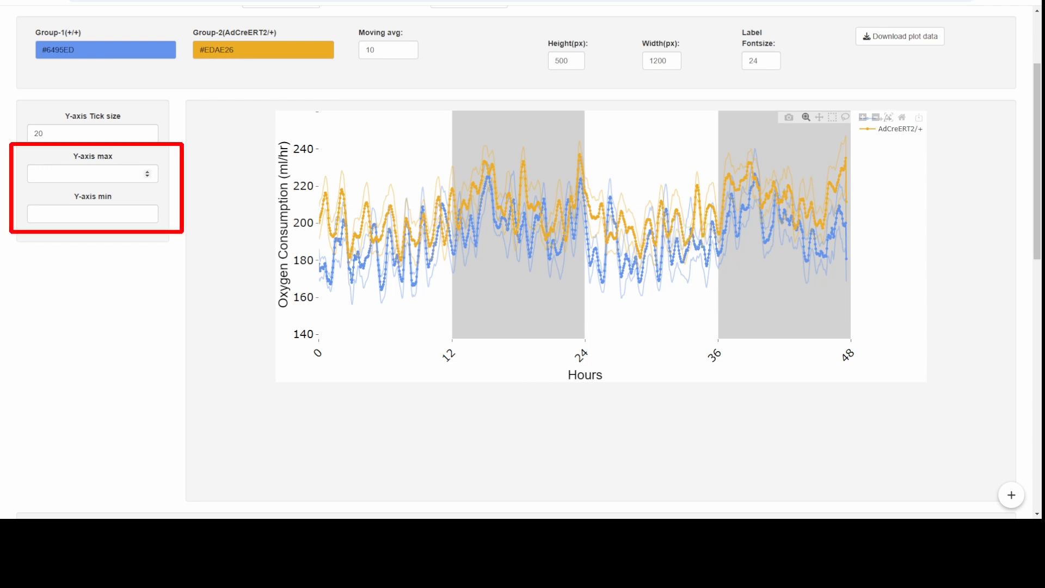
pyautogui.click(93, 214)
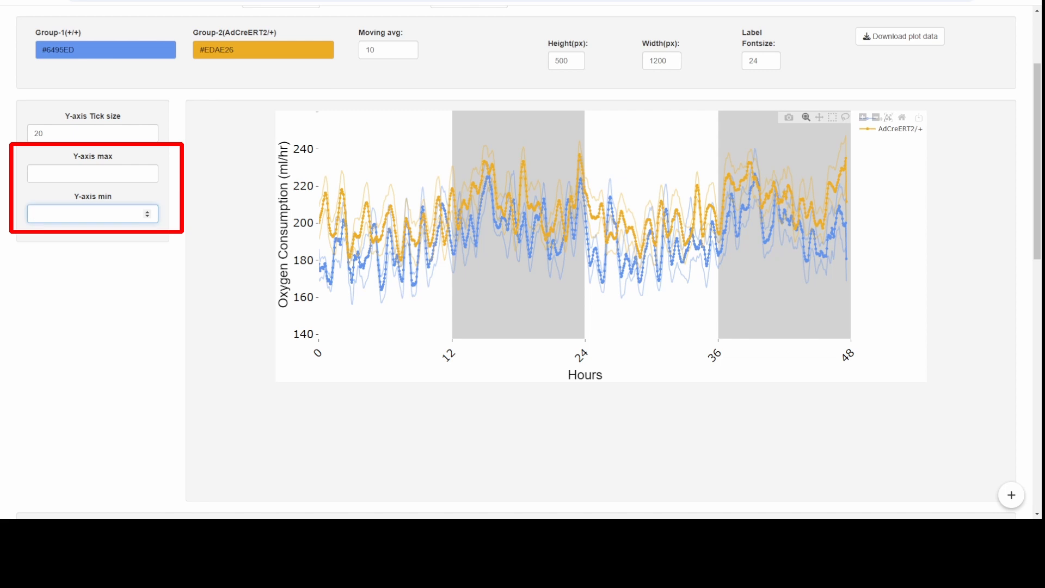
pyautogui.write('80')
pyautogui.click(93, 174)
pyautogui.write('2')
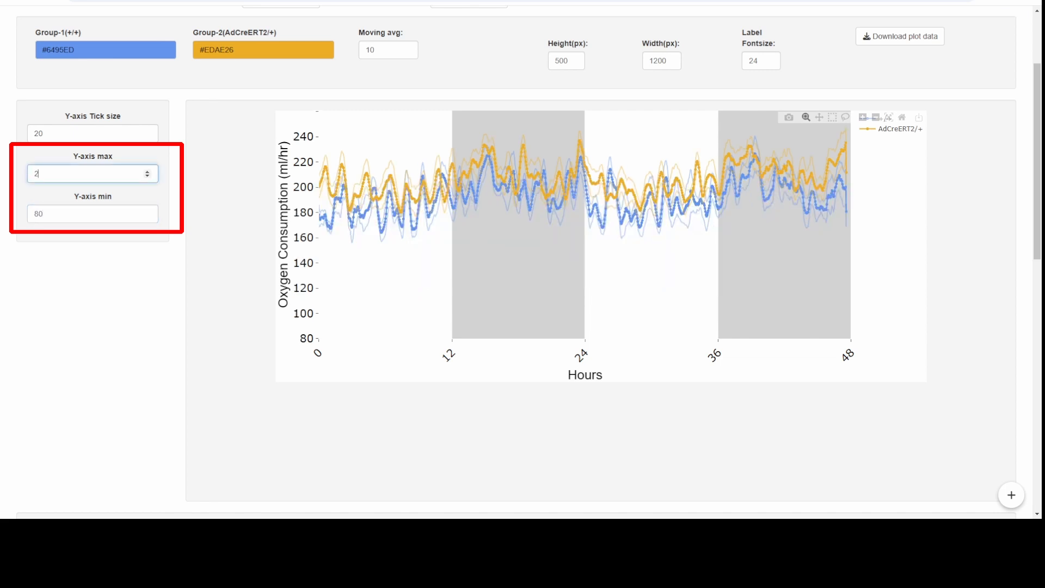
pyautogui.write('50')
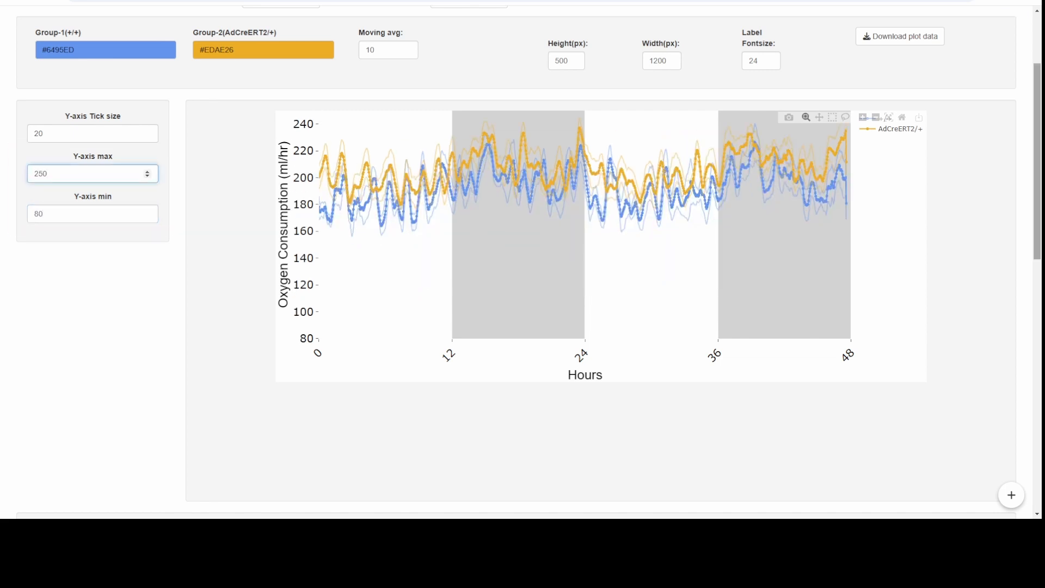
# Step: Count the time plot's X-axis ticks by 24 hours
pyautogui.scroll(-3, 523, 261)
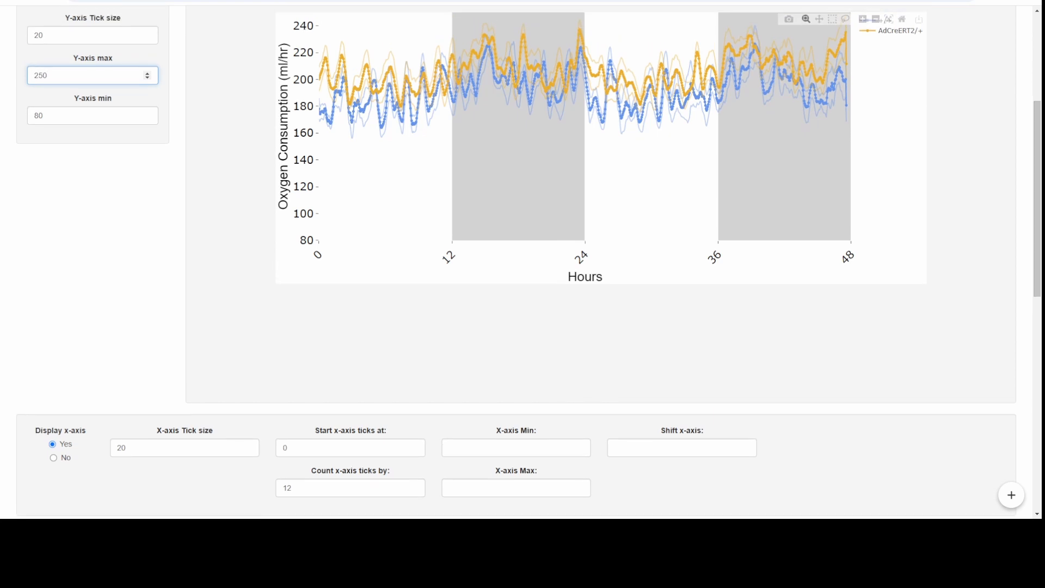
pyautogui.doubleClick(286, 488)
pyautogui.write('24')
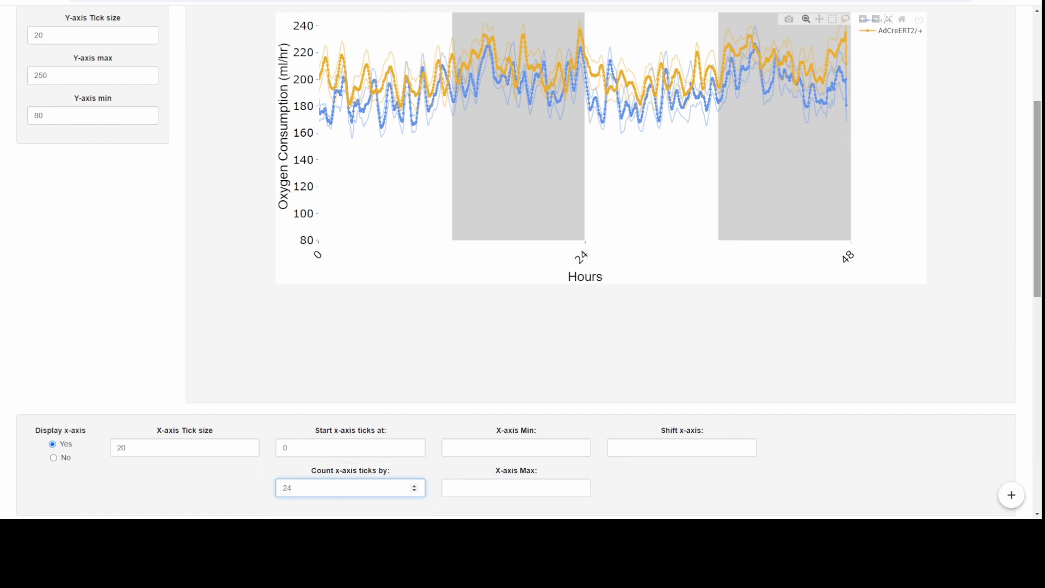
# Step: Zoom into the time plot's region from about hour 4 to 27, magnify it one more level and zoom back out
pyautogui.moveTo(1037, 199); pyautogui.dragTo(1037, 176)
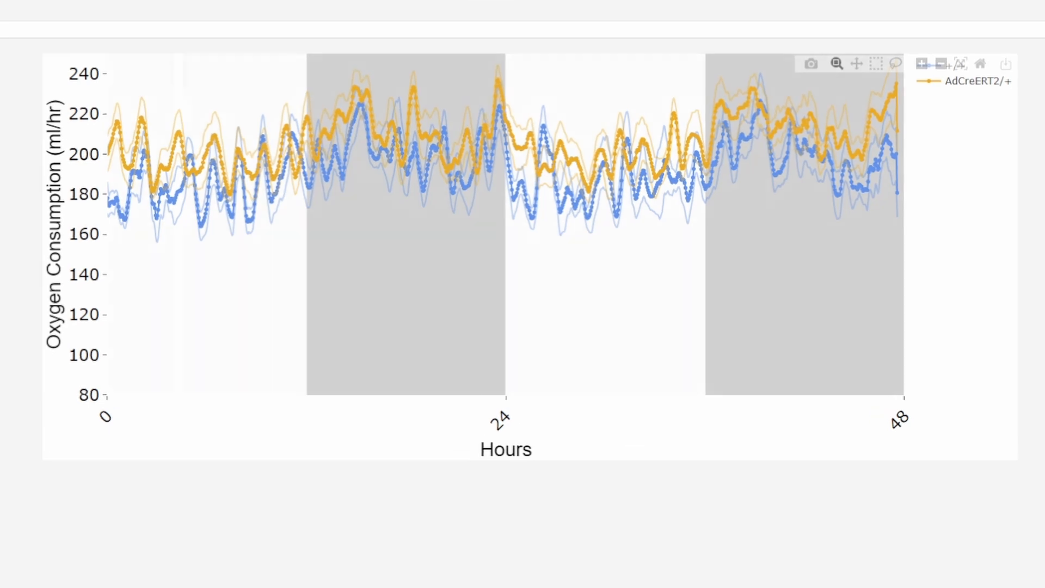
pyautogui.moveTo(173, 68); pyautogui.dragTo(553, 272)
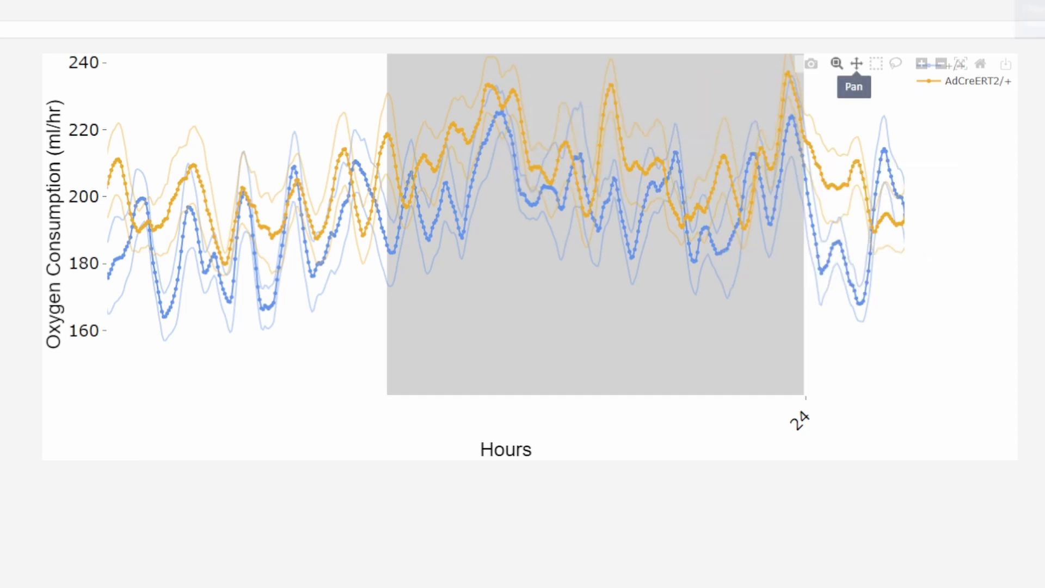
pyautogui.click(921, 63)
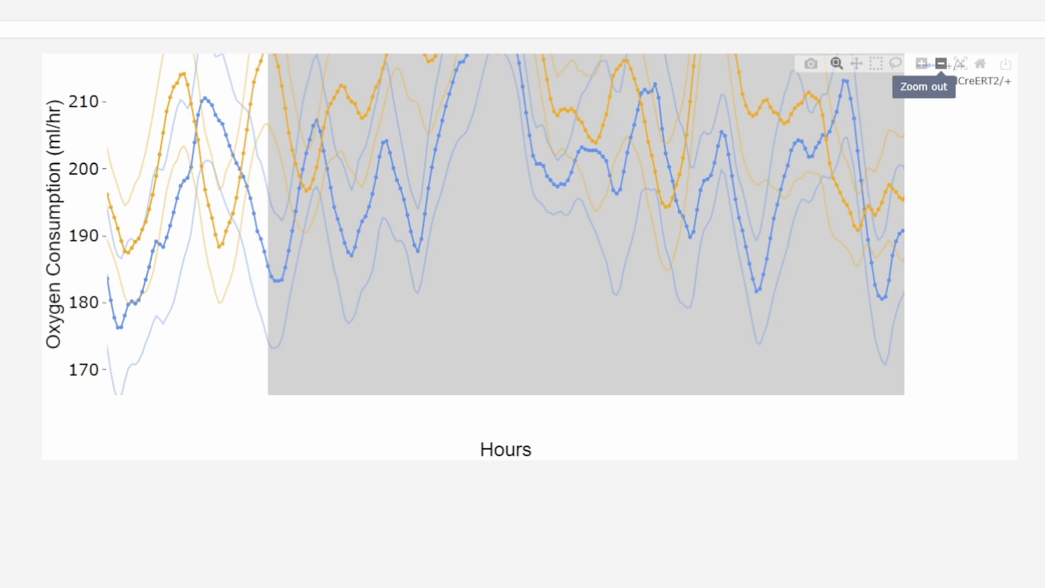
pyautogui.click(941, 63)
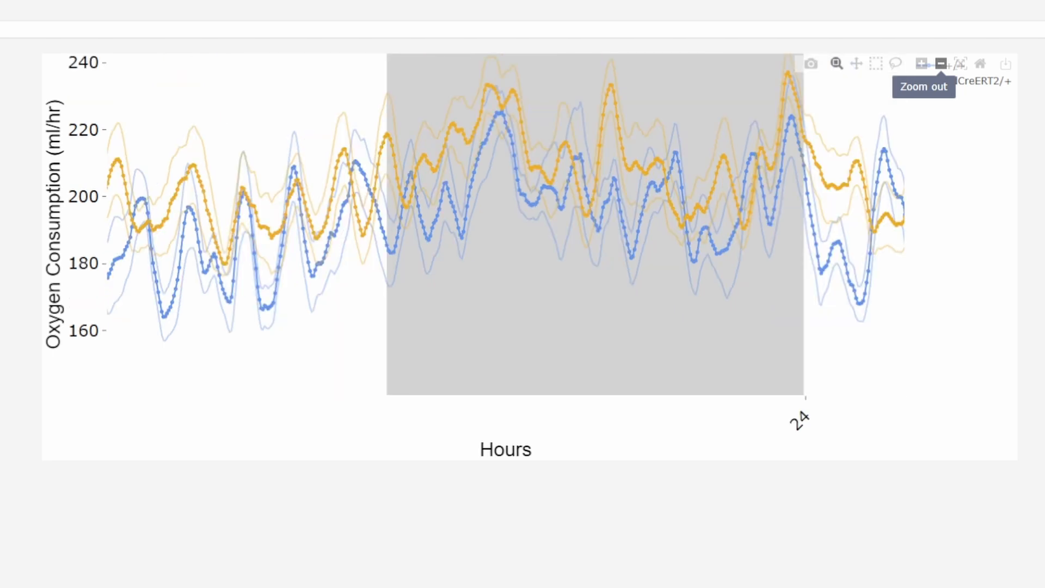
# Step: Pan across the zoomed time plot and restore a full view of the traces
pyautogui.click(856, 64)
pyautogui.moveTo(762, 185); pyautogui.dragTo(357, 207)
pyautogui.doubleClick(356, 208)
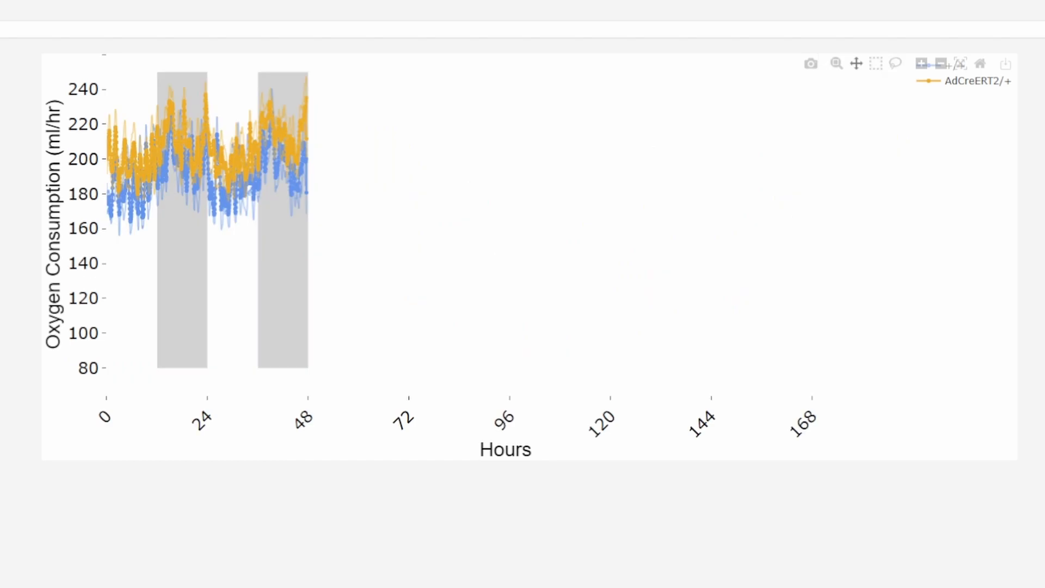
# Step: Fit the time plot's view to the 48-hour traces and download the plot as a PNG image
pyautogui.doubleClick(475, 124)
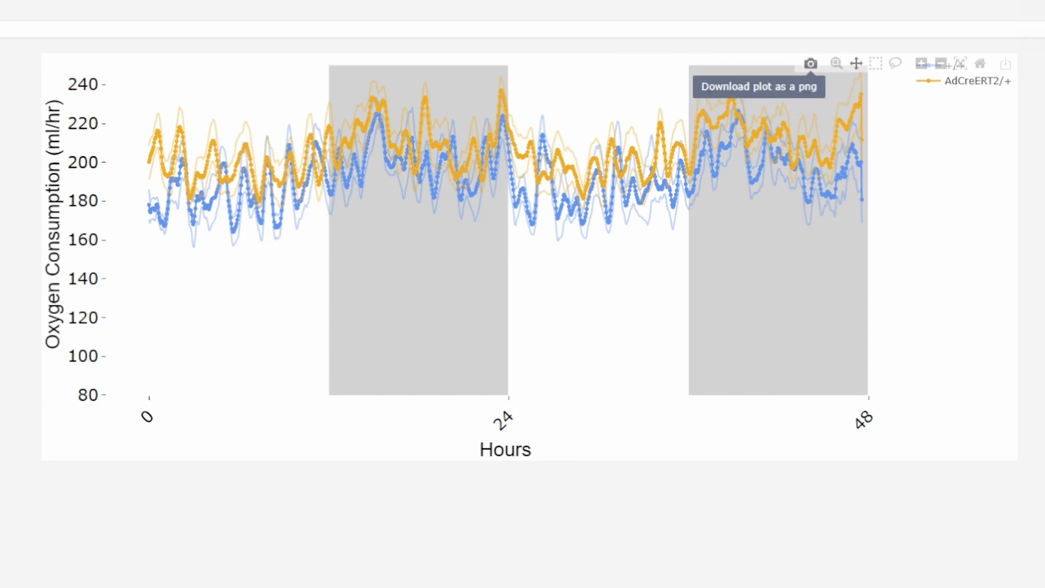
pyautogui.click(810, 64)
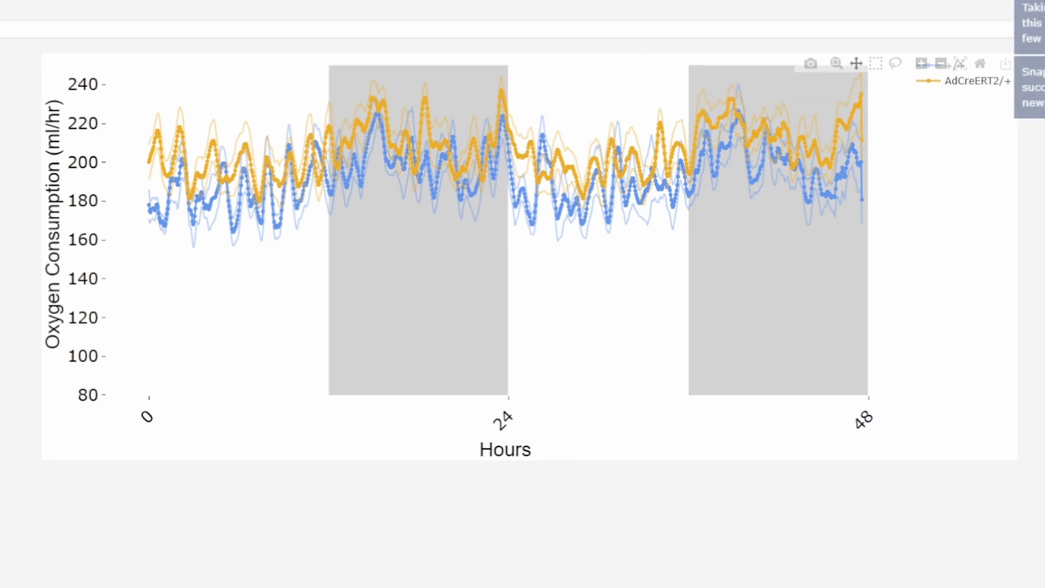